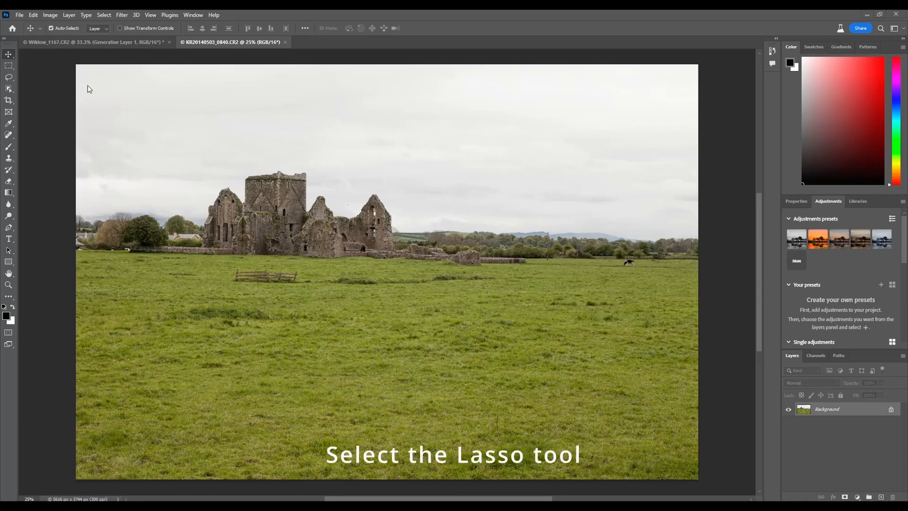
- Activate the Lasso tool for drawing freehand selections
click(9, 77)
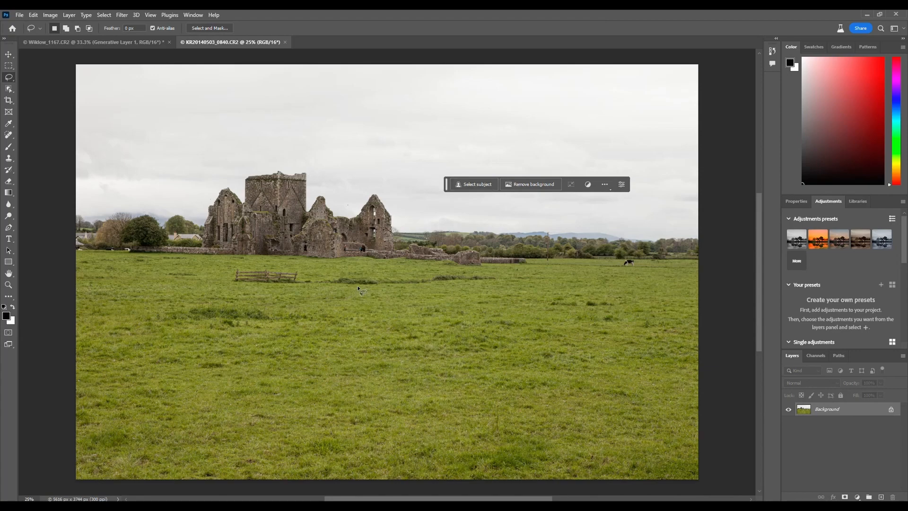
mouse_move(358, 287)
mouse_down()
mouse_move(468, 302)
mouse_move(367, 371)
mouse_up()
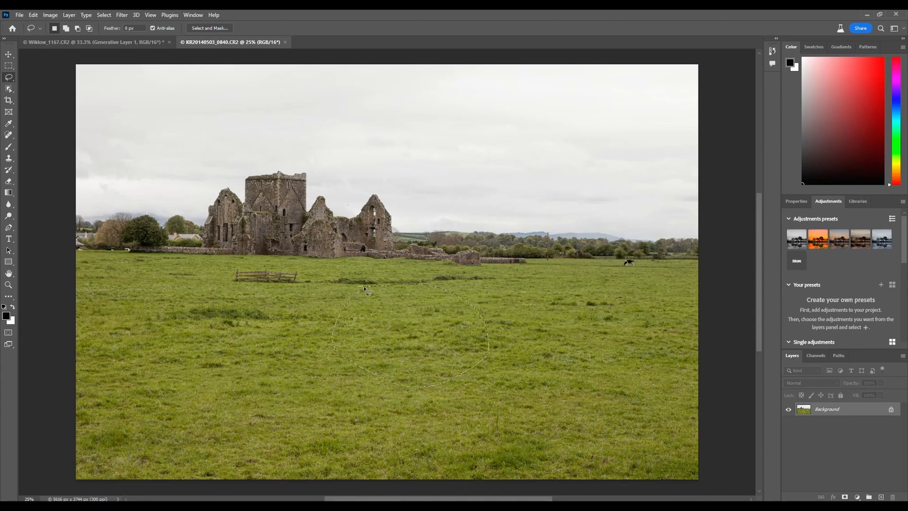
mouse_move(273, 224)
mouse_down()
mouse_move(388, 213)
mouse_move(456, 248)
mouse_move(269, 284)
mouse_move(274, 224)
mouse_up()
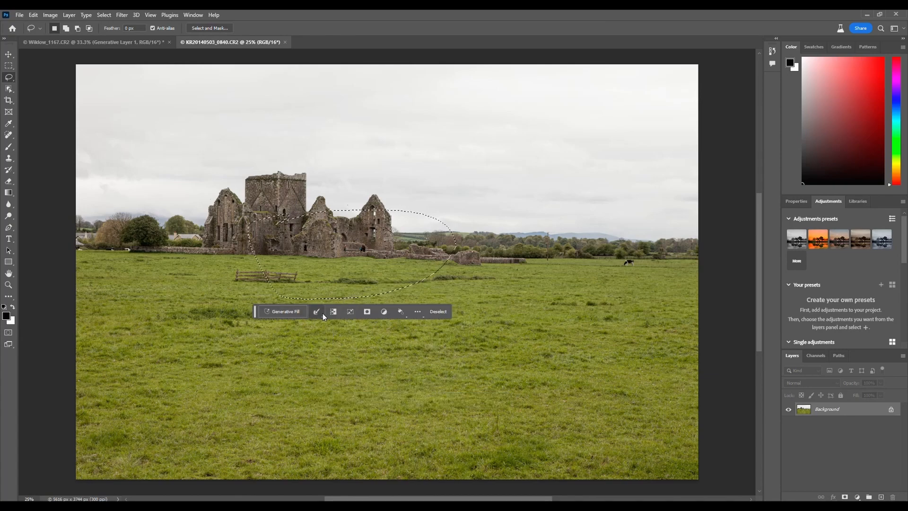
click(482, 256)
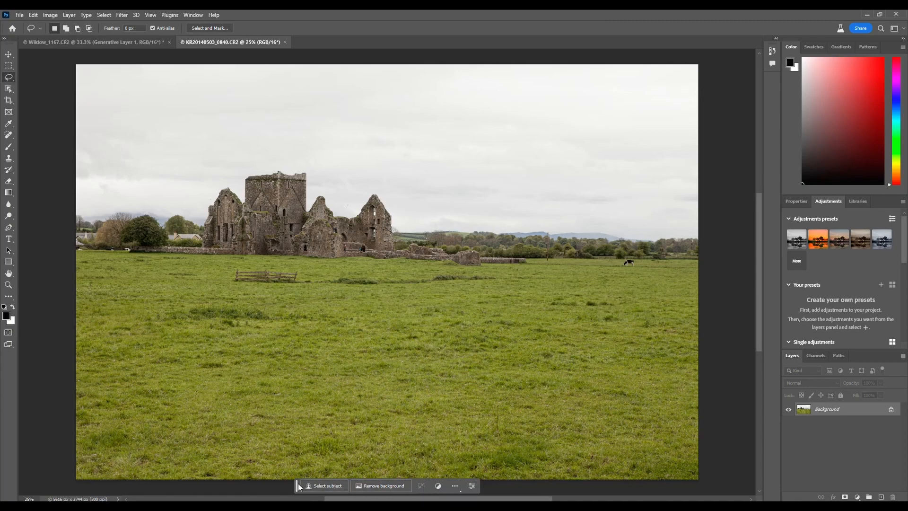
- Move the contextual task bar above the upper edge of the photo and pin its position
drag(297, 484, 381, 284)
drag(402, 229, 462, 53)
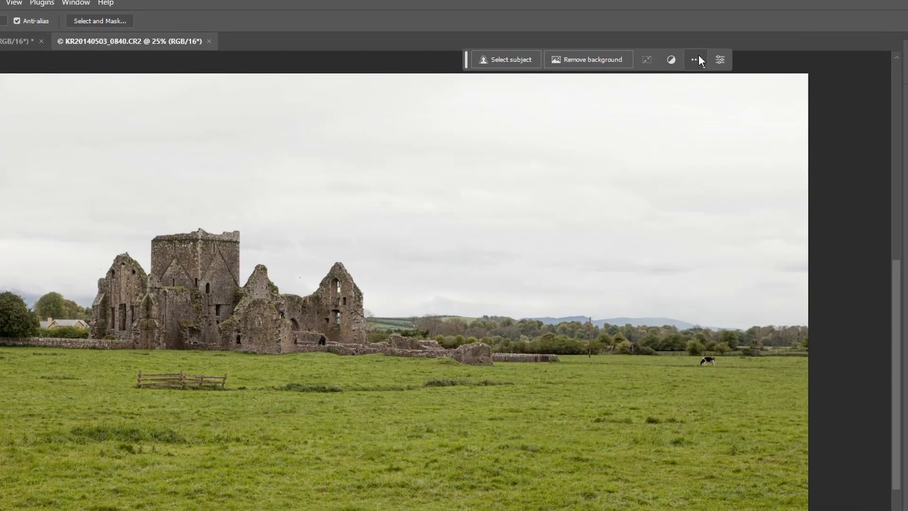
click(621, 55)
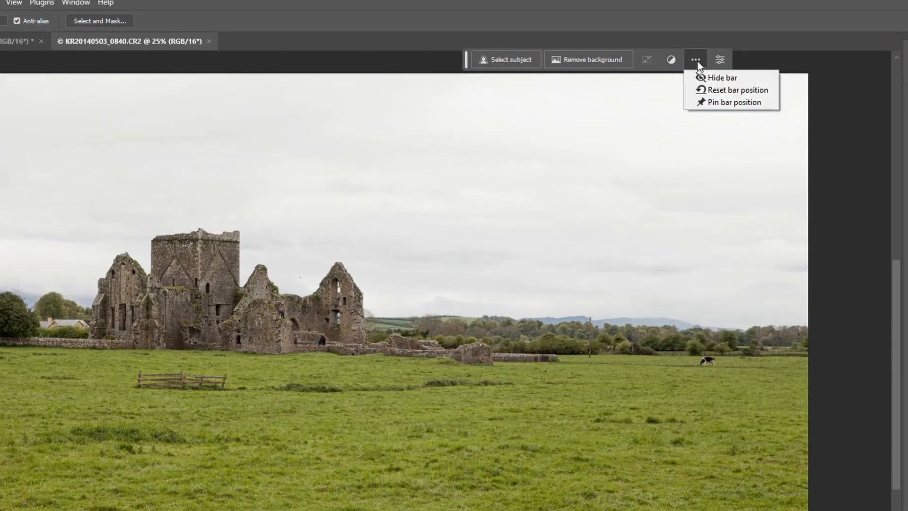
click(715, 105)
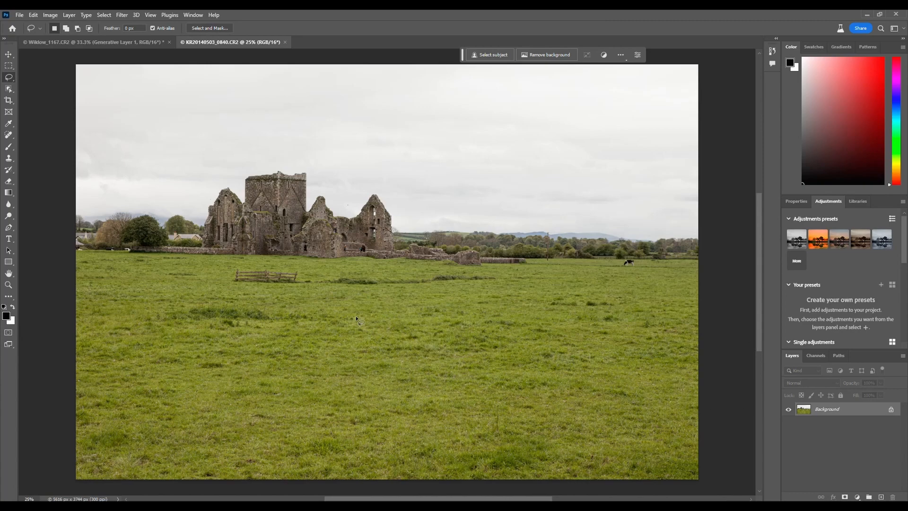
- Draw a large freehand selection on the grass in front of the ruins and use Generative Fill with the prompt "an old faded red tractor"
mouse_move(383, 286)
mouse_down()
mouse_move(432, 274)
mouse_move(448, 372)
mouse_move(363, 306)
mouse_up()
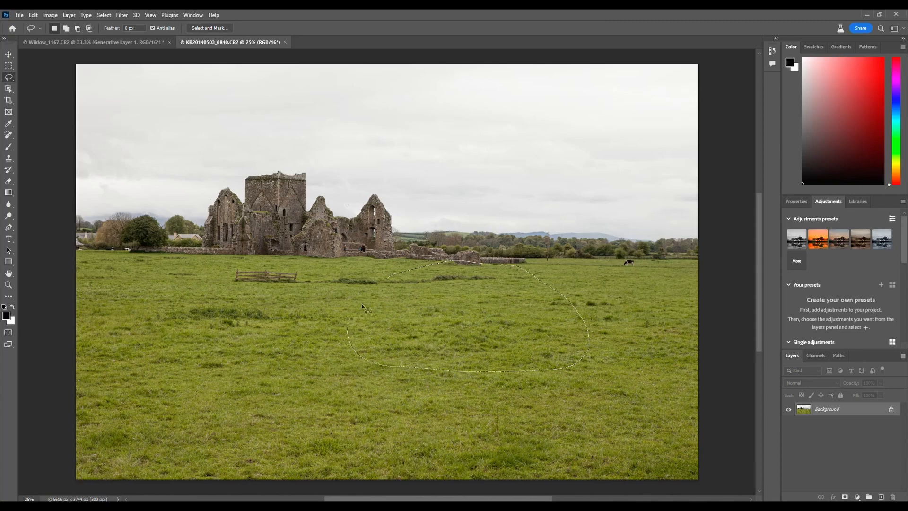
drag(395, 274, 396, 276)
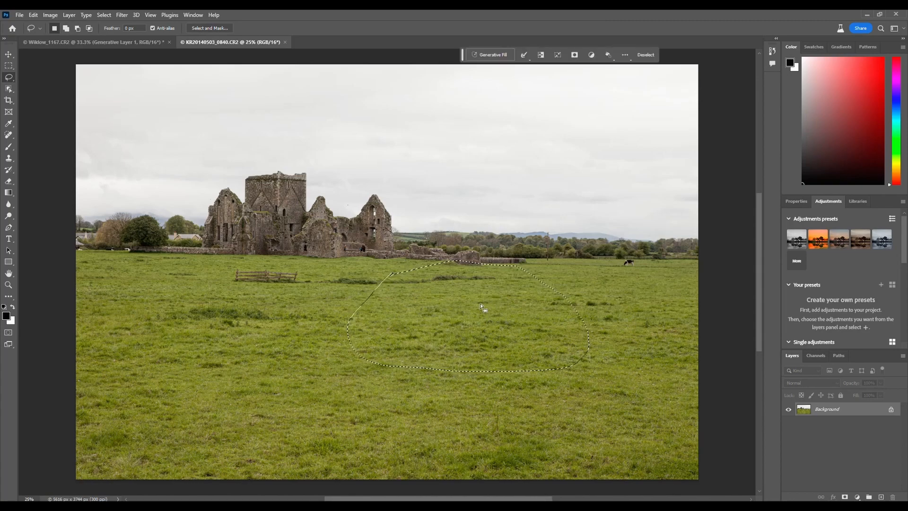
click(494, 55)
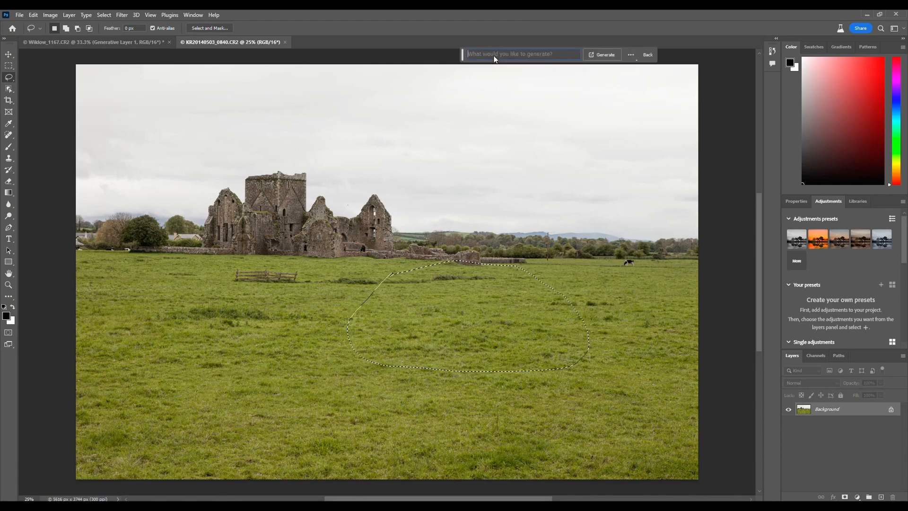
text(an old red f)
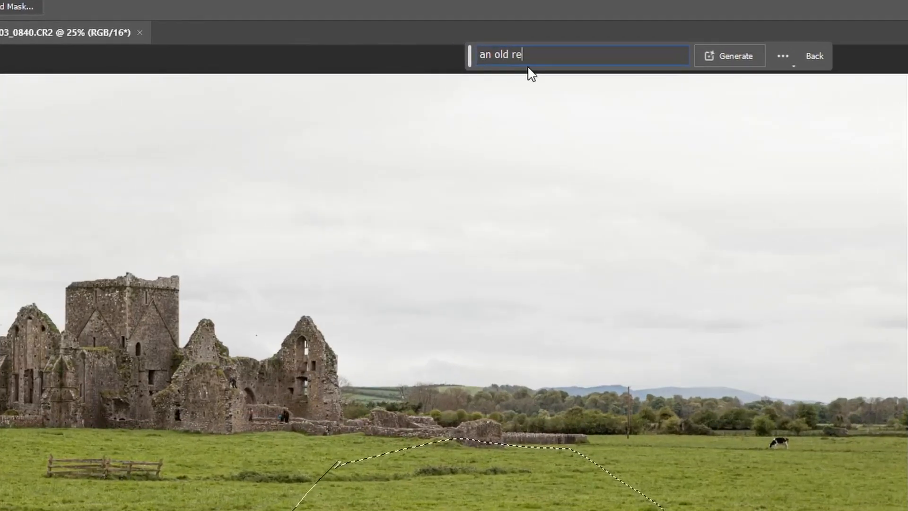
key(BackSpace)
key(BackSpace)
key(BackSpace)
key(BackSpace)
key(BackSpace)
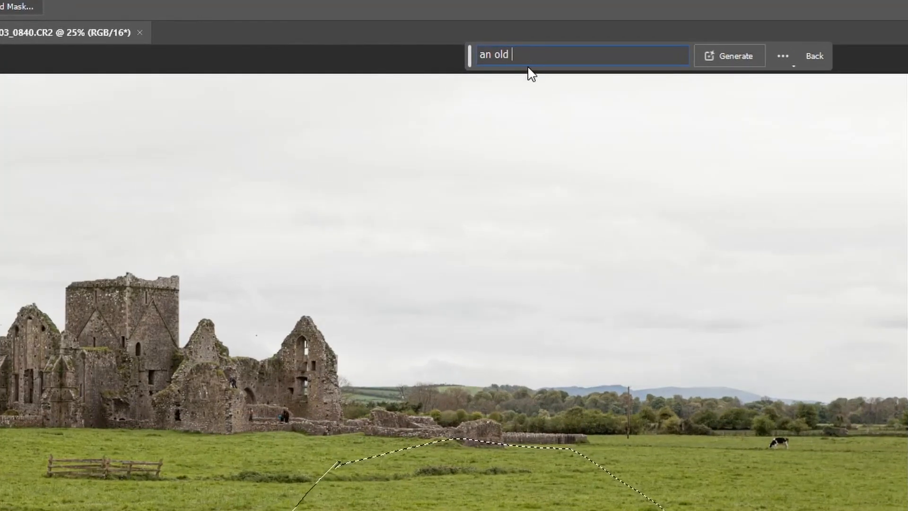
text(faded red tractor)
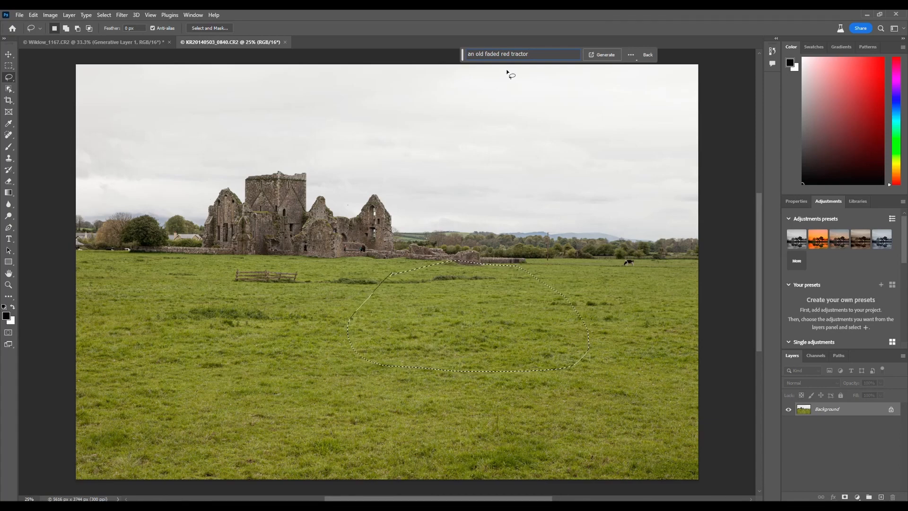
click(603, 55)
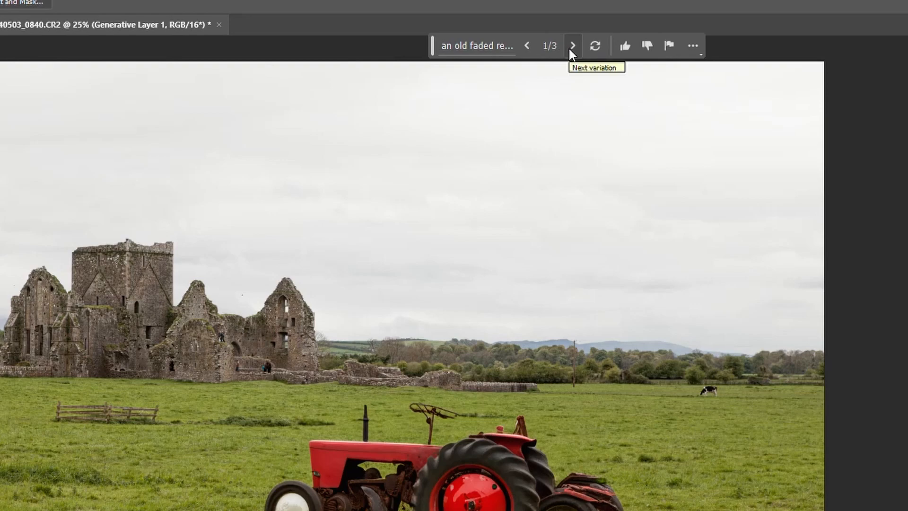
- Step through the three tractor variations and generate another set from the same prompt
click(570, 48)
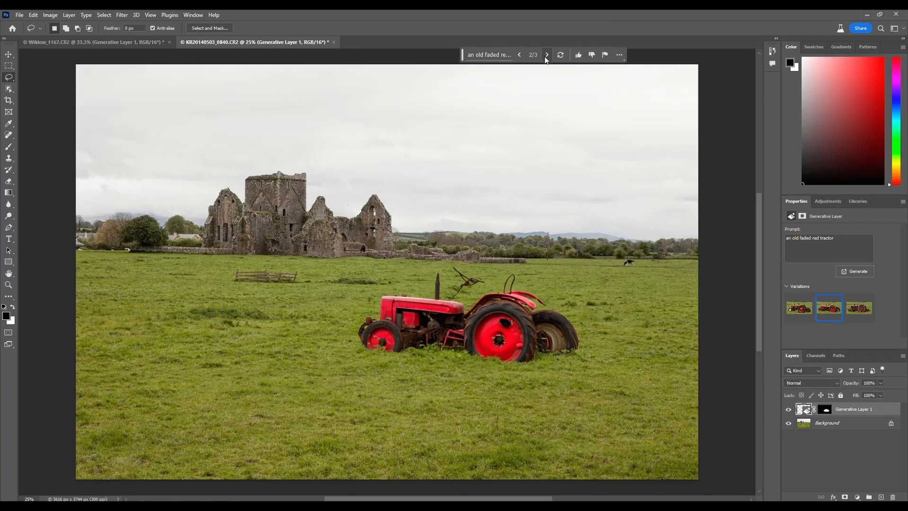
click(546, 55)
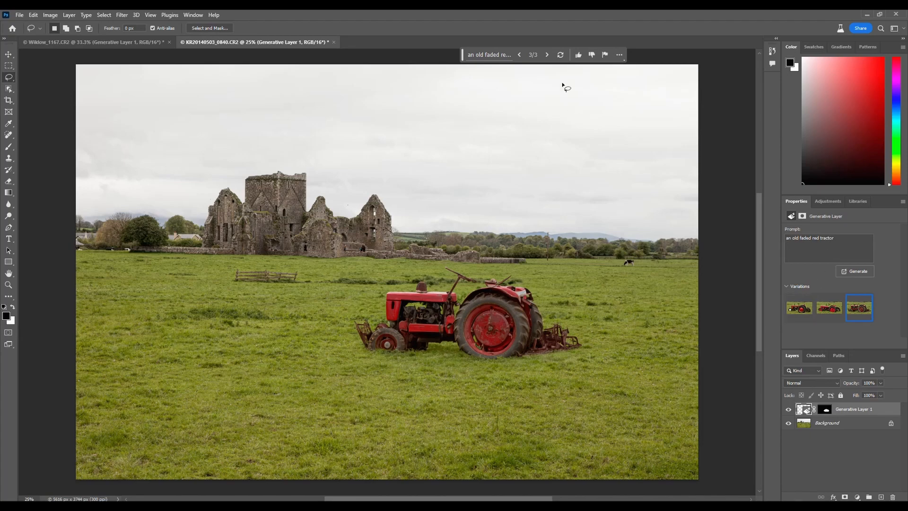
click(562, 55)
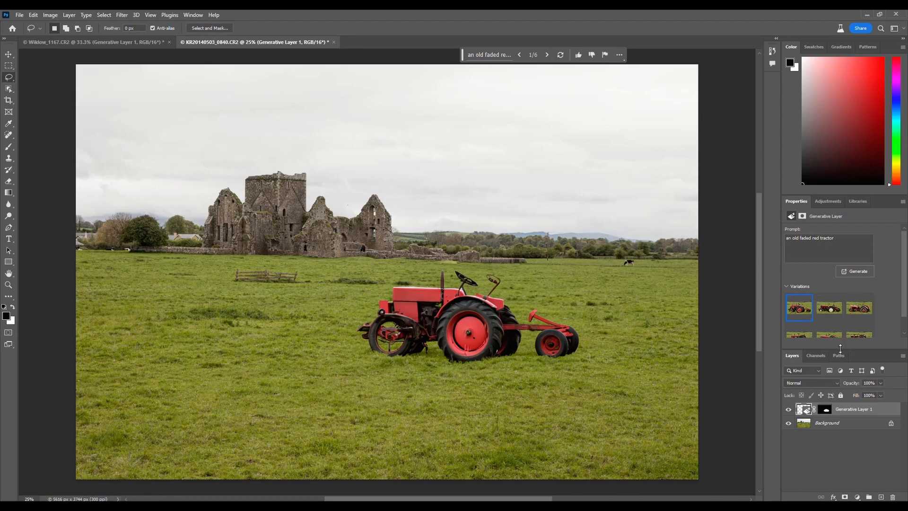
- Enlarge the variations area, compare the generated tractors and choose the sixth variation
drag(839, 348, 839, 396)
click(837, 310)
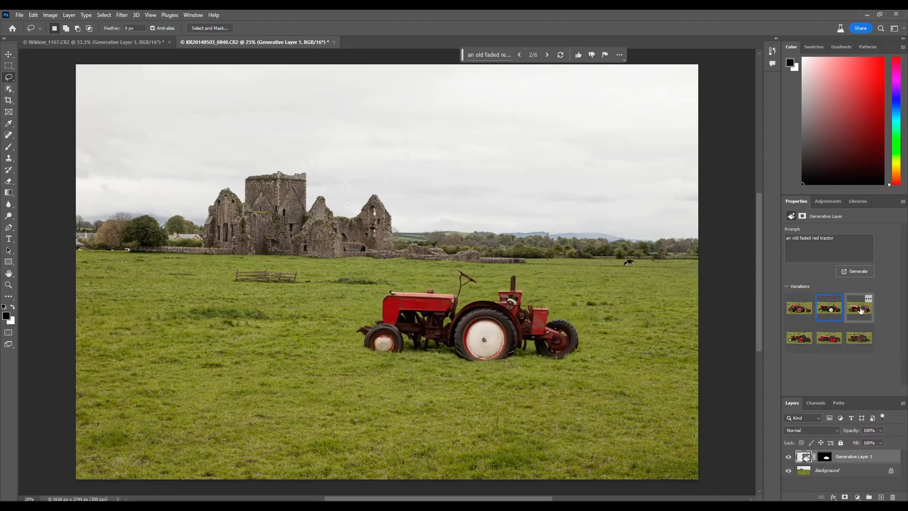
click(864, 309)
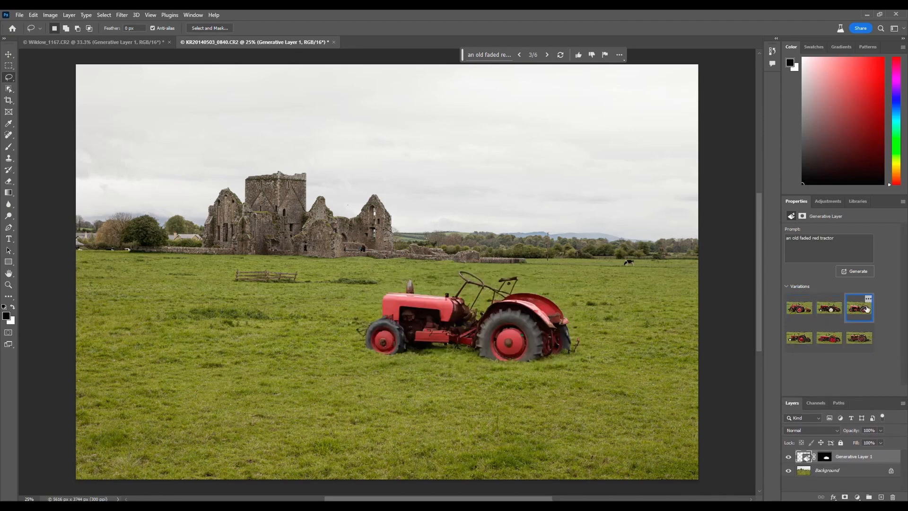
click(856, 337)
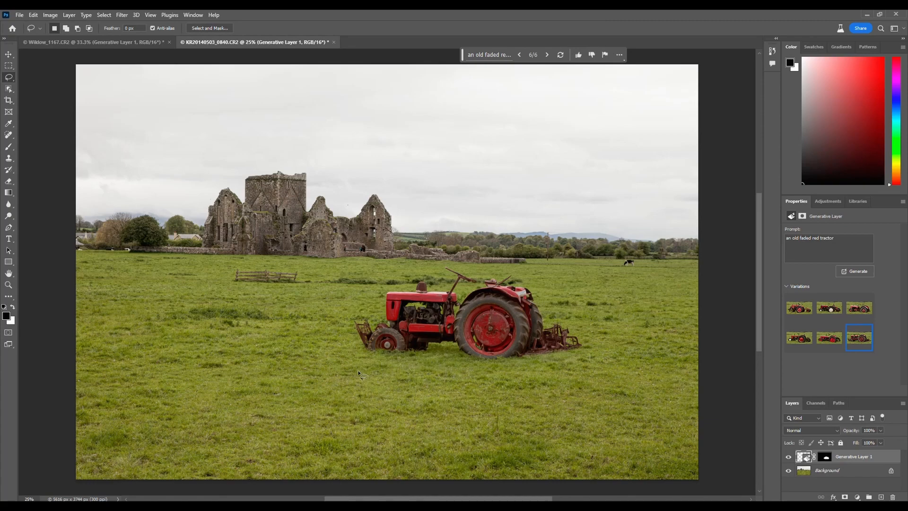
- Generate a "reflective pond" in a freehand selection on the grass just in front of the tractor, and keep the first variation
mouse_move(346, 380)
mouse_down()
mouse_move(496, 357)
mouse_move(561, 378)
mouse_move(584, 415)
mouse_move(559, 443)
mouse_move(340, 437)
mouse_move(324, 394)
mouse_move(349, 378)
mouse_up()
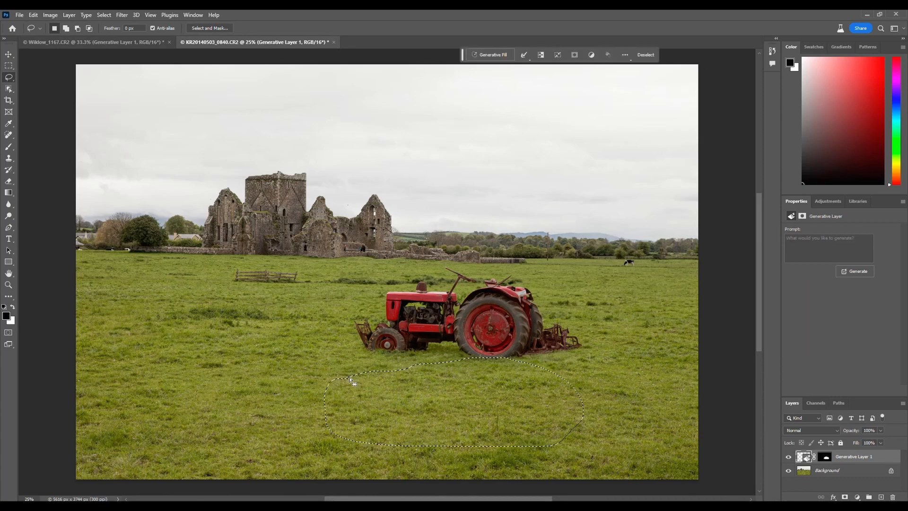
click(492, 55)
text(re)
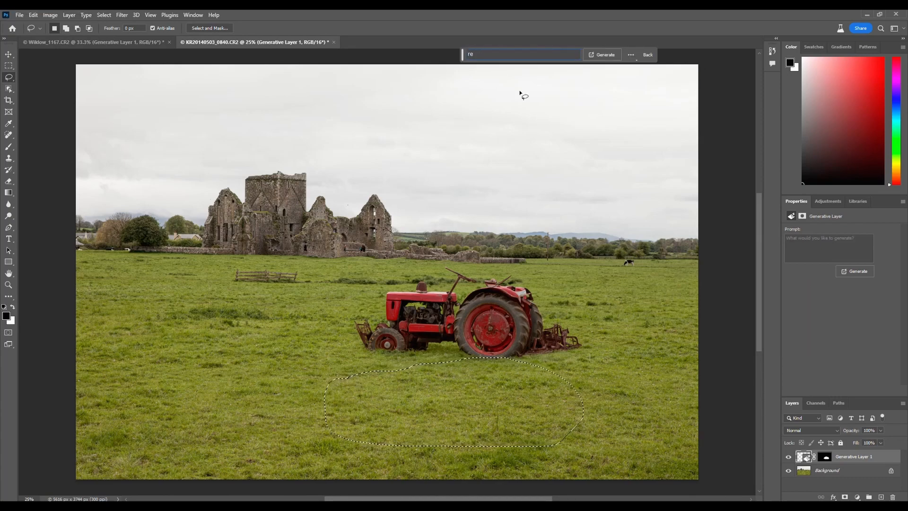
text(flective pond)
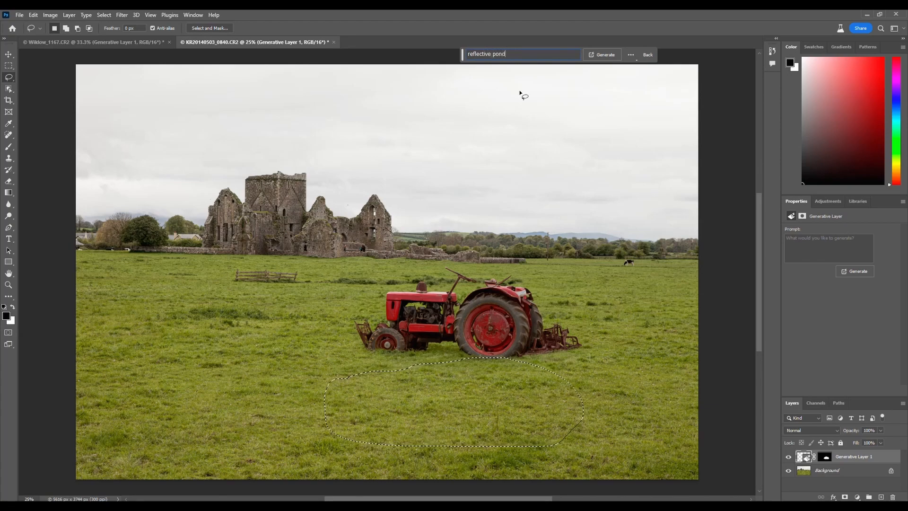
key(Return)
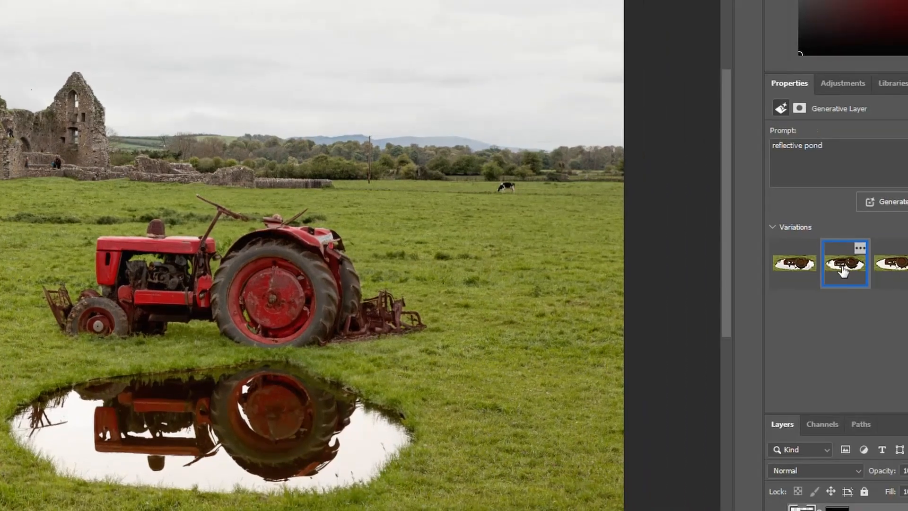
click(888, 273)
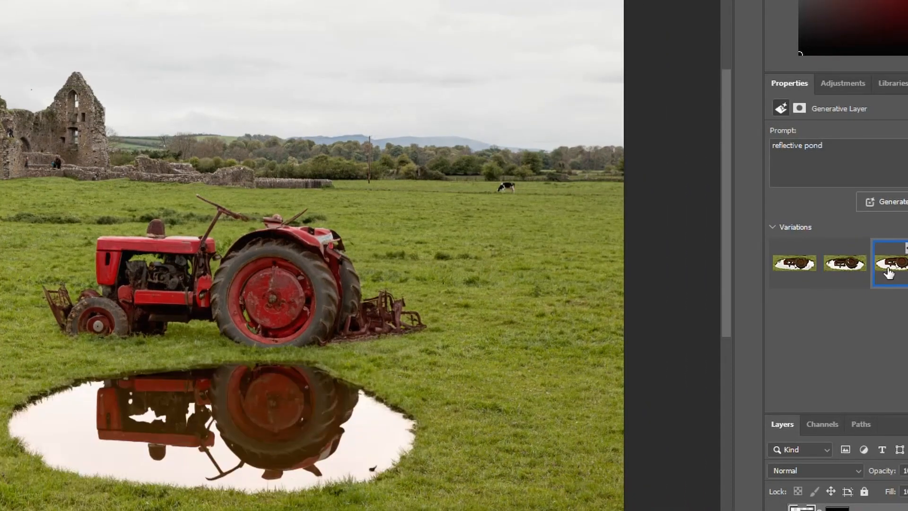
click(795, 273)
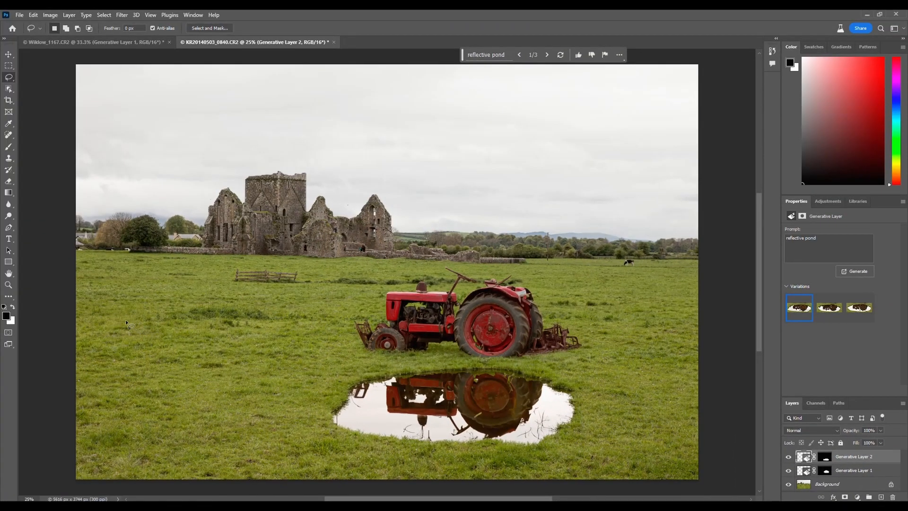
- Generate a "cow" in a small freehand selection beside the distant cow, and choose the second variation
drag(132, 318, 163, 311)
key(ctrl+z)
mouse_move(577, 261)
mouse_down()
mouse_move(596, 274)
mouse_move(584, 266)
mouse_up()
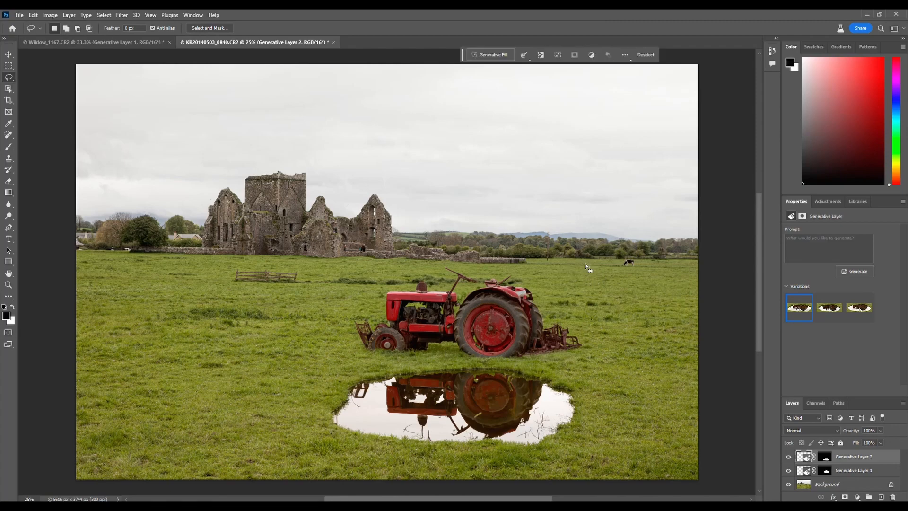
click(502, 53)
text(cow)
key(Return)
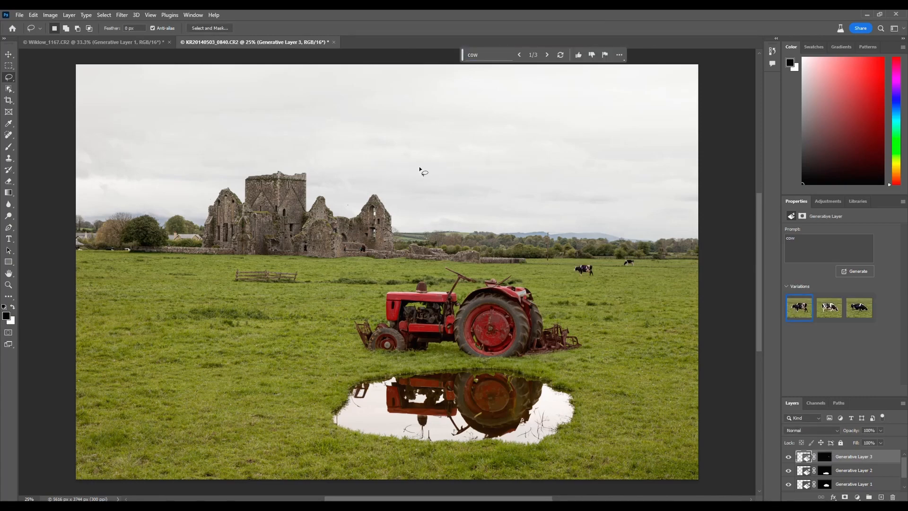
click(832, 316)
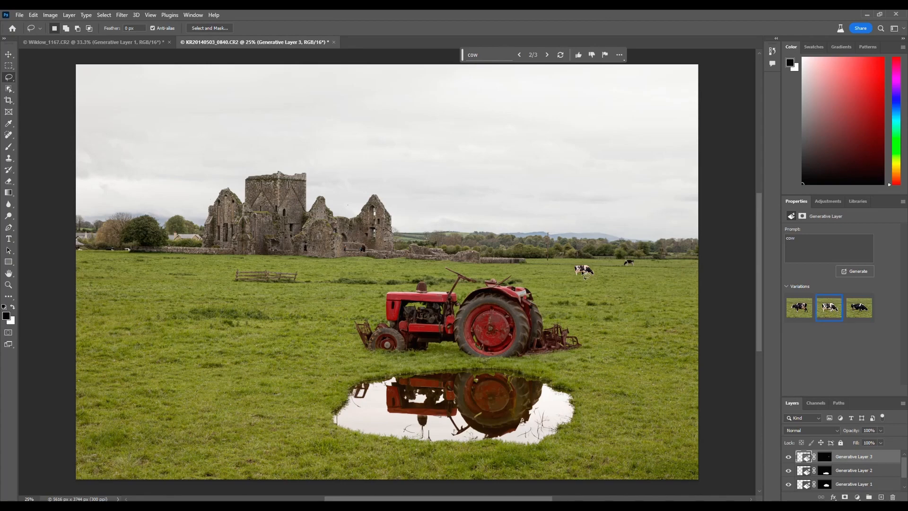
- Clear the stray selection and shift the generated cow slightly closer to the distant cow with the Move tool
drag(581, 272, 591, 268)
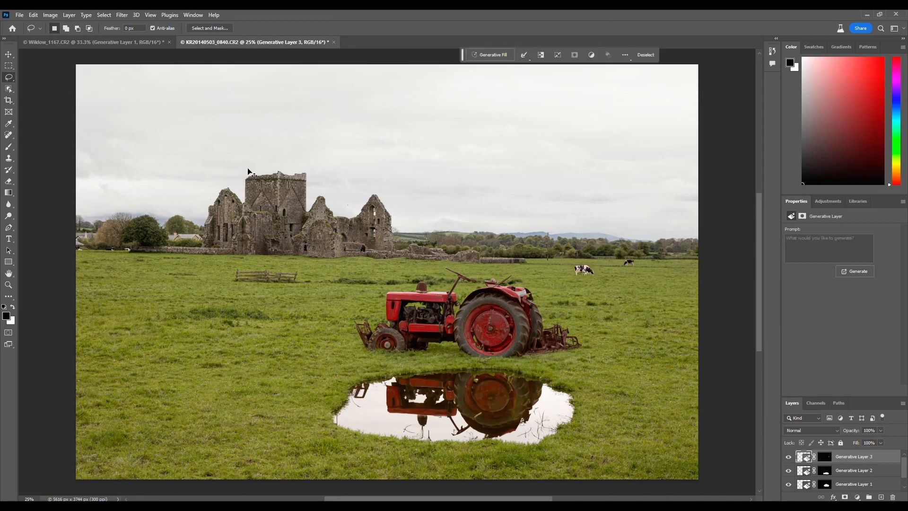
key(ctrl+d)
click(9, 54)
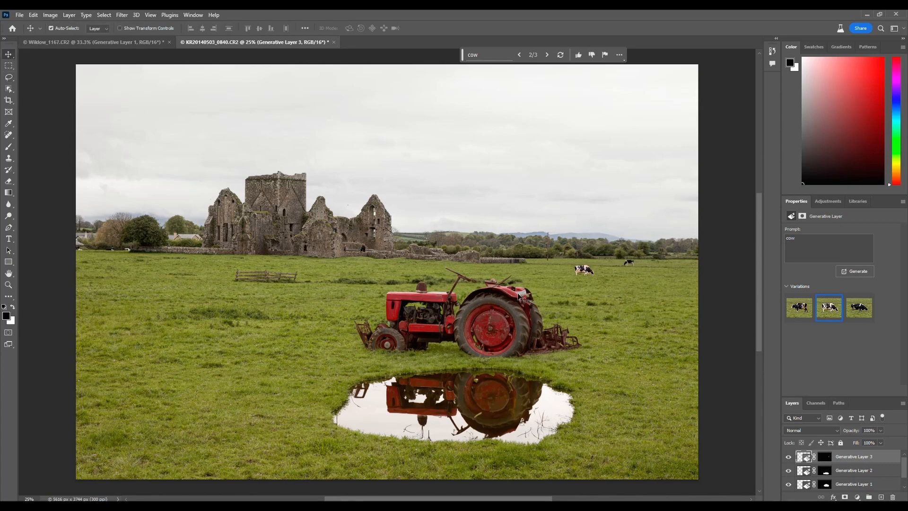
drag(587, 271, 598, 277)
click(619, 55)
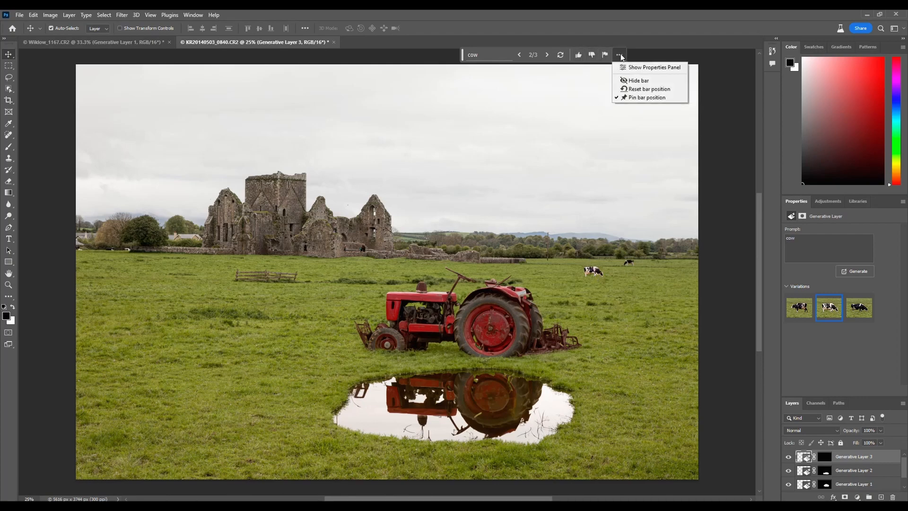
click(640, 27)
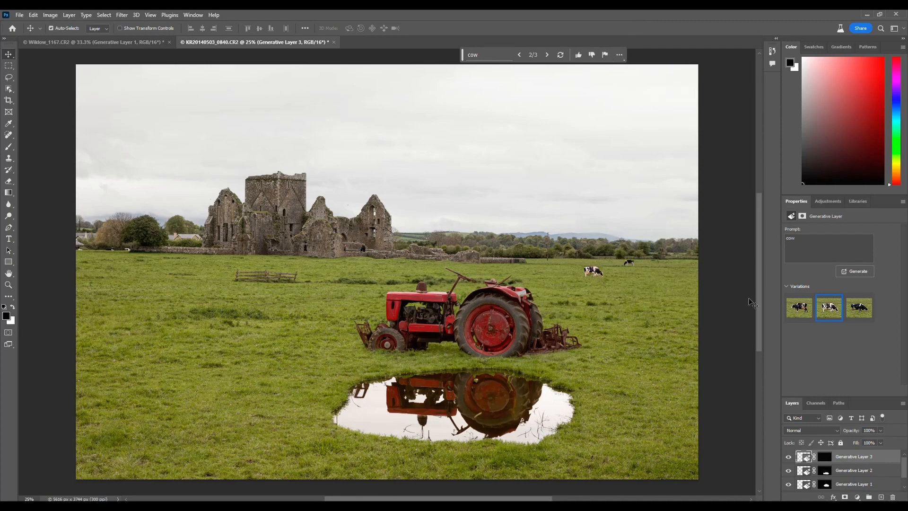
- Undo the move and the generation of the added cow
key(ctrl+z)
key(ctrl+z)
key(ctrl+z)
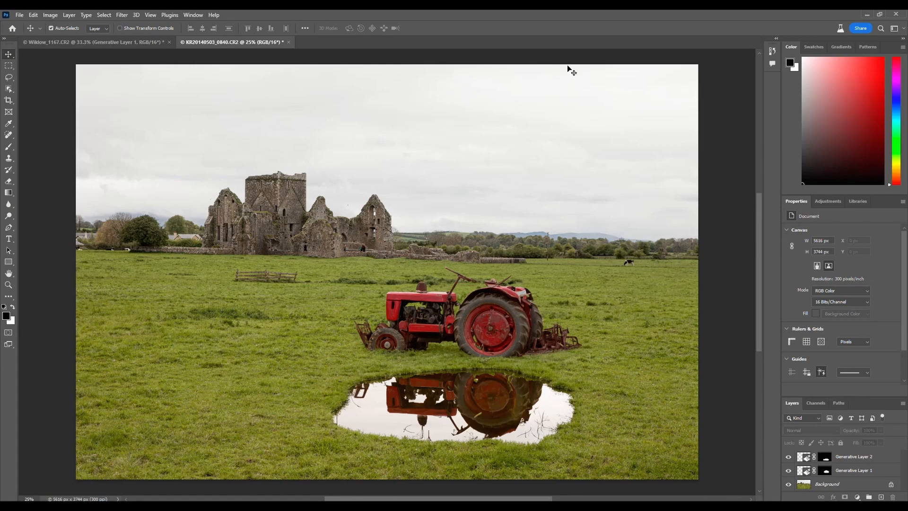
- Generate a "cloud" in a large freehand selection in the sky above the tractor, and choose the third variation
click(8, 77)
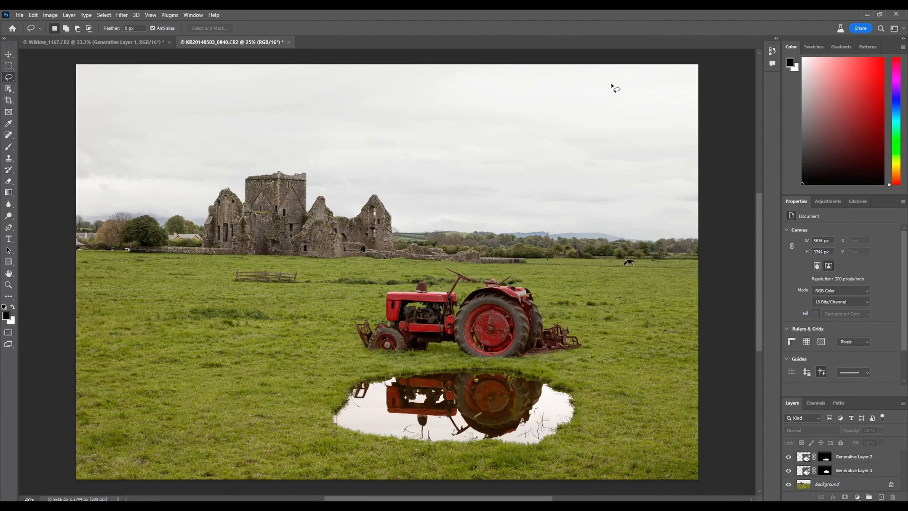
mouse_move(611, 74)
mouse_down()
mouse_move(490, 101)
mouse_move(499, 134)
mouse_move(618, 156)
mouse_move(664, 138)
mouse_move(677, 114)
mouse_move(636, 74)
mouse_up()
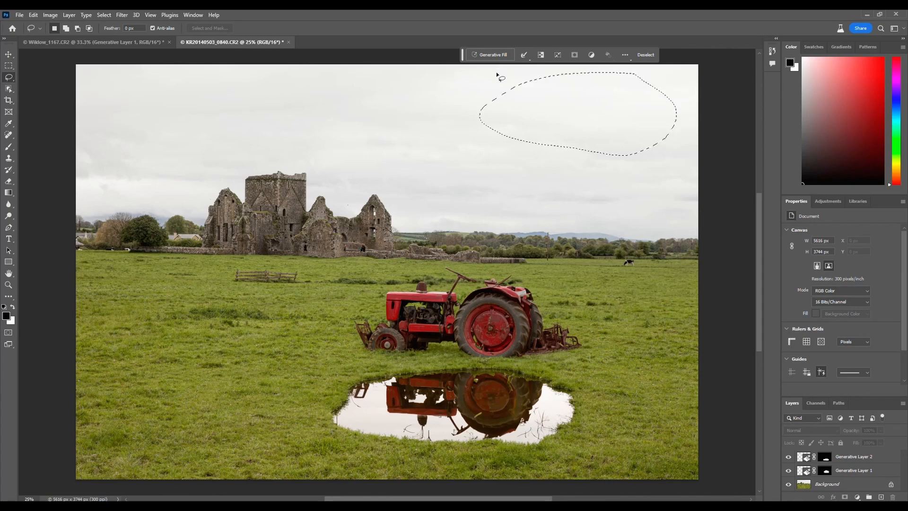
mouse_move(498, 73)
mouse_down()
mouse_move(628, 69)
mouse_move(701, 88)
mouse_move(707, 151)
mouse_move(588, 152)
mouse_move(478, 129)
mouse_move(477, 80)
mouse_move(500, 72)
mouse_up()
click(489, 55)
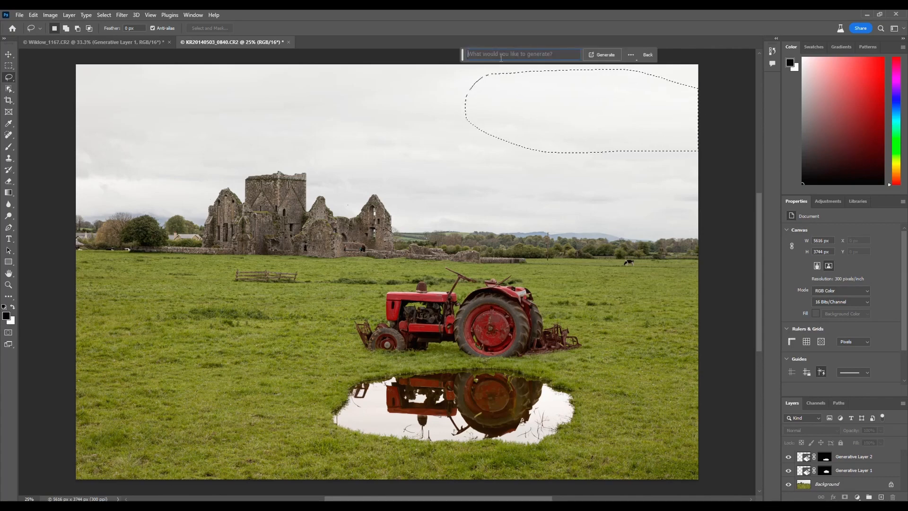
text(cloud)
key(Return)
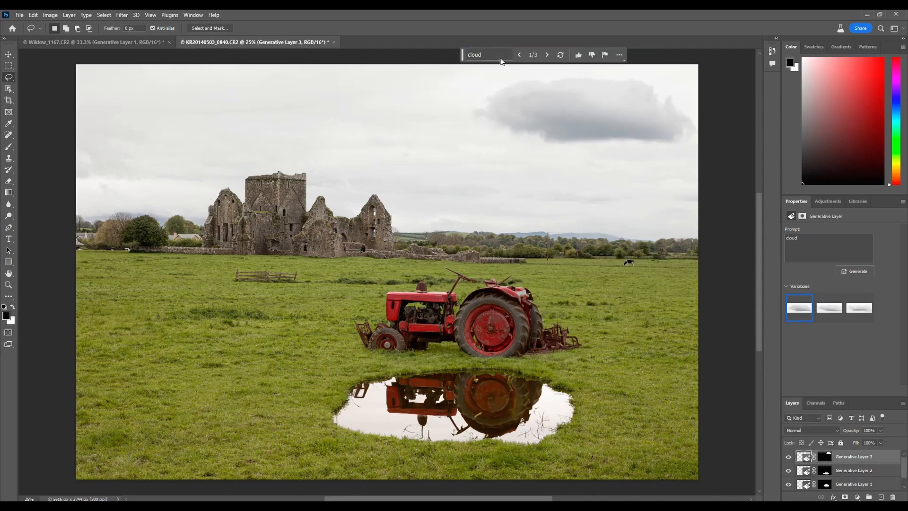
click(820, 317)
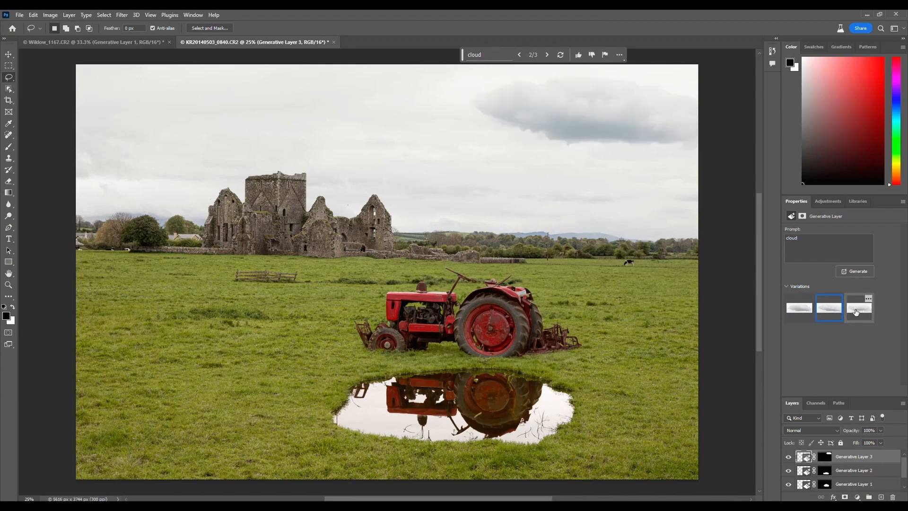
click(856, 312)
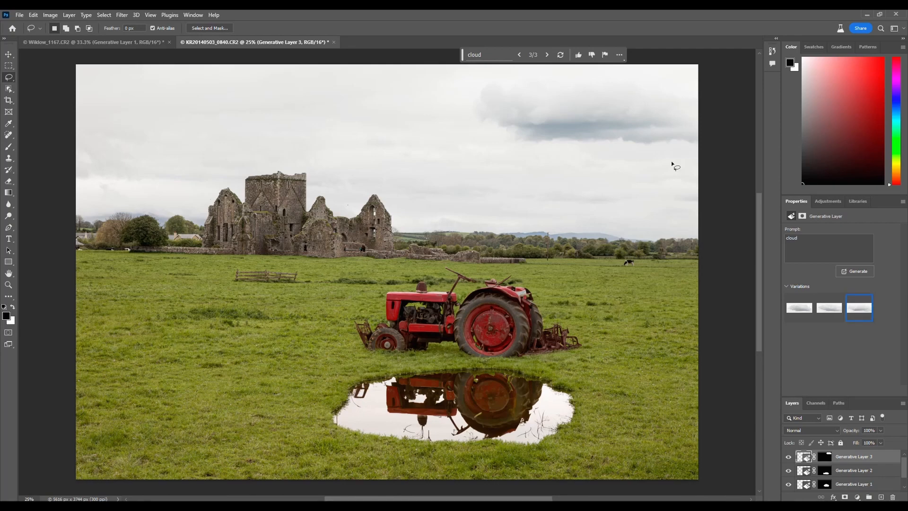
- Shift the generated cloud slightly higher in the sky with the Move tool and deselect its layer
click(8, 54)
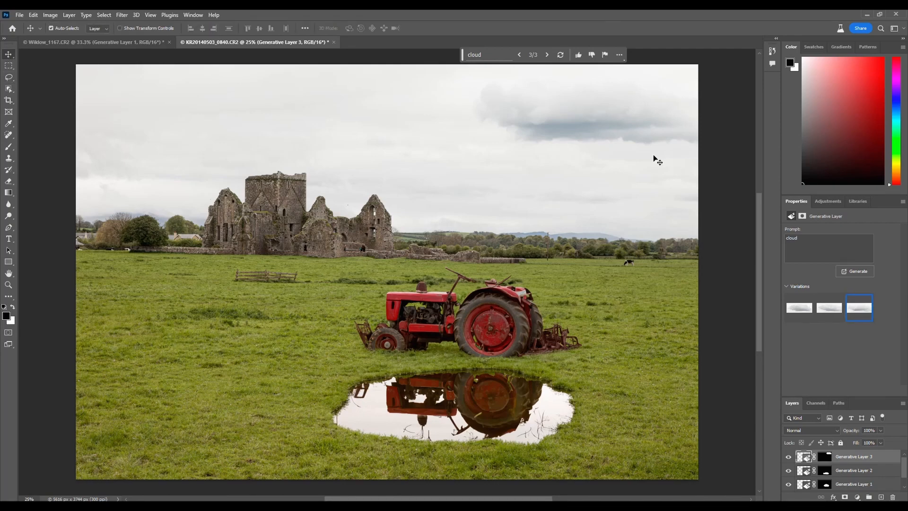
drag(623, 125, 624, 112)
click(489, 134)
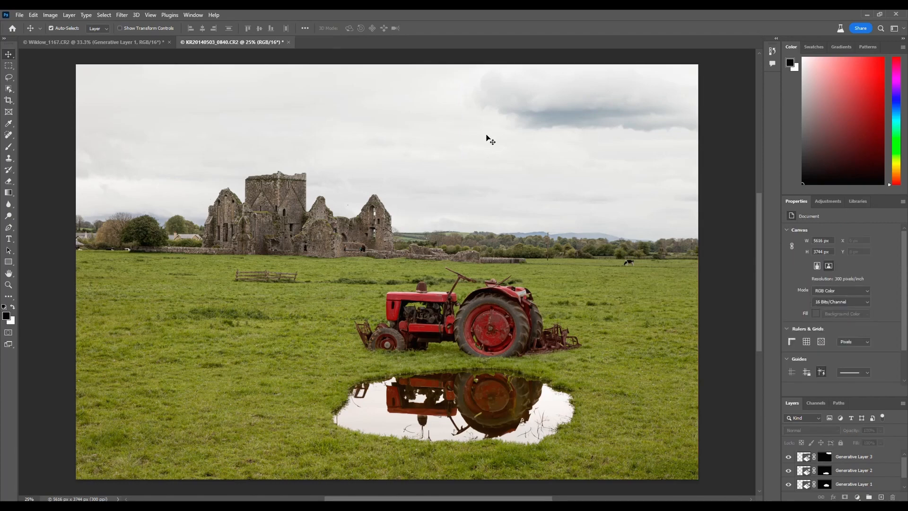
- Generate "clouds" in a wide freehand selection in the sky above the ruins, and choose the third variation
click(11, 75)
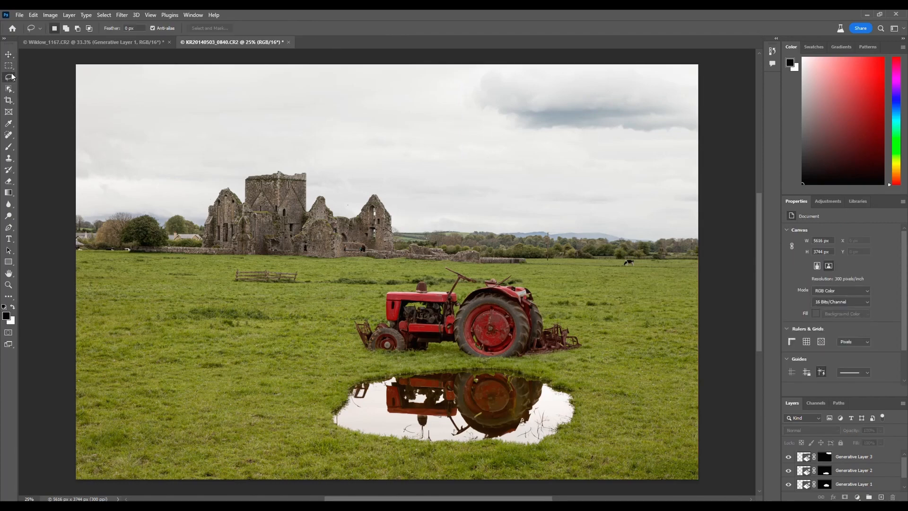
mouse_move(89, 74)
mouse_down()
mouse_move(275, 77)
mouse_move(422, 106)
mouse_move(450, 171)
mouse_move(286, 148)
mouse_move(136, 150)
mouse_move(90, 130)
mouse_move(76, 90)
mouse_move(84, 73)
mouse_move(390, 65)
mouse_move(446, 108)
mouse_move(453, 143)
mouse_up()
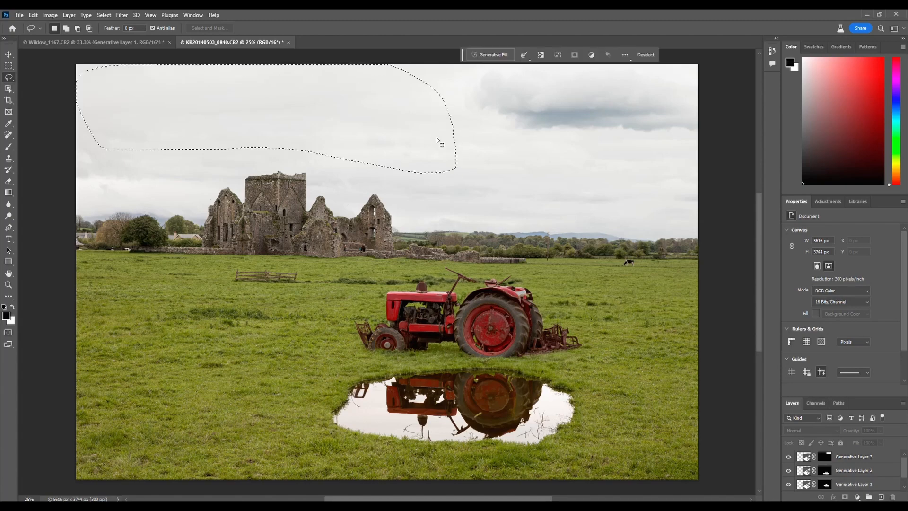
click(493, 53)
text(clouds)
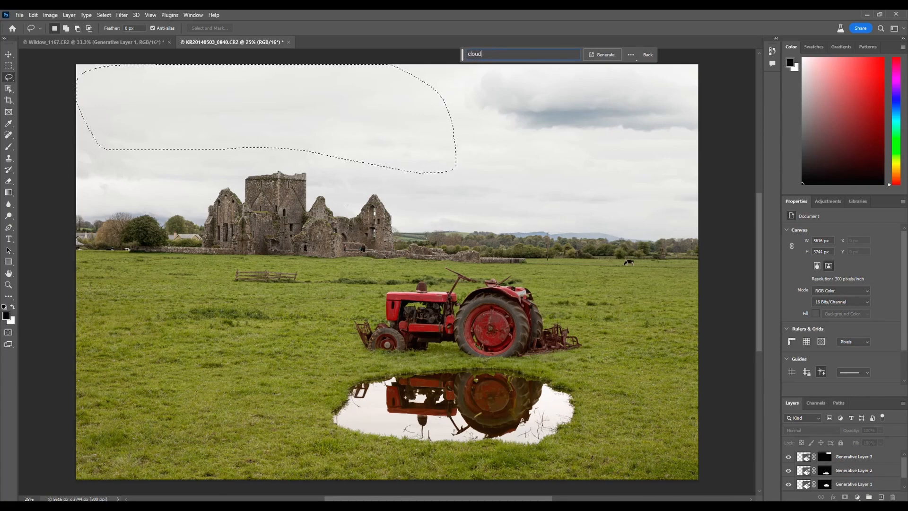
key(Return)
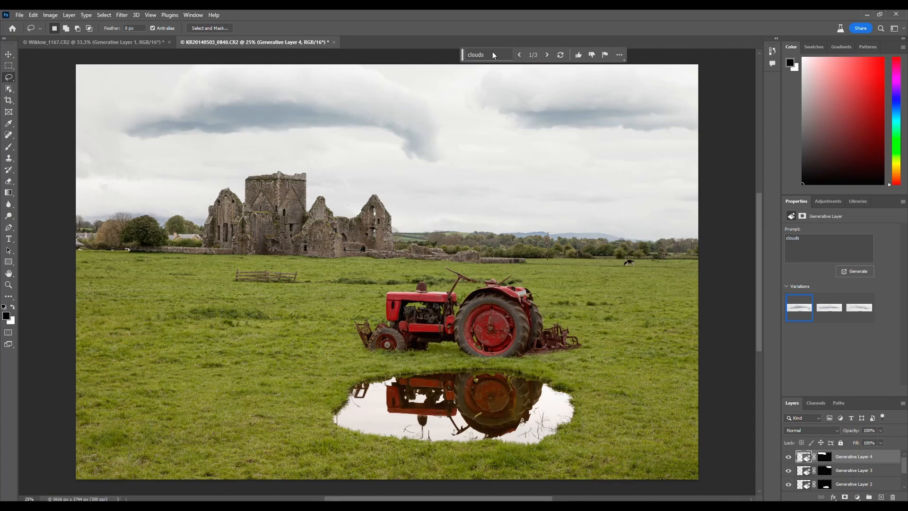
click(548, 55)
click(548, 55)
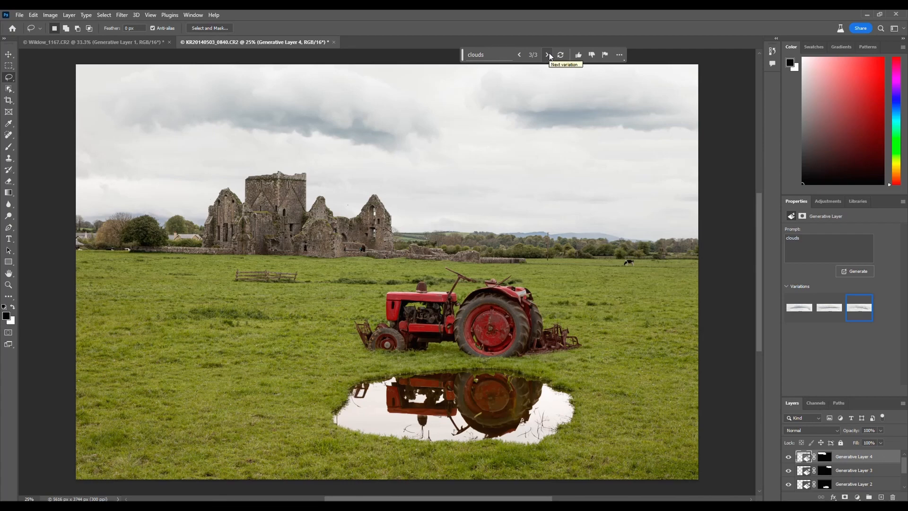
- Delete the two generated cloud layers, Generative Layer 4 and Generative Layer 3
key(ctrl+minus)
key(ctrl+minus)
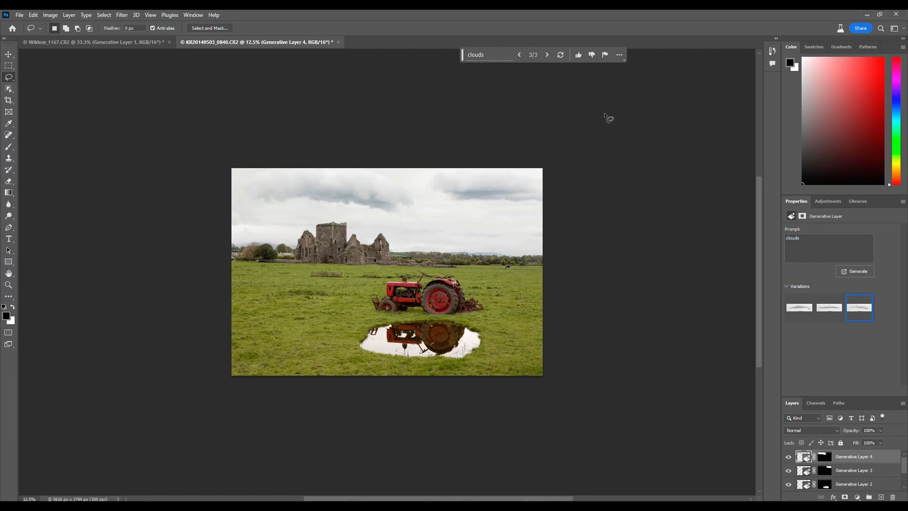
shift+click(863, 469)
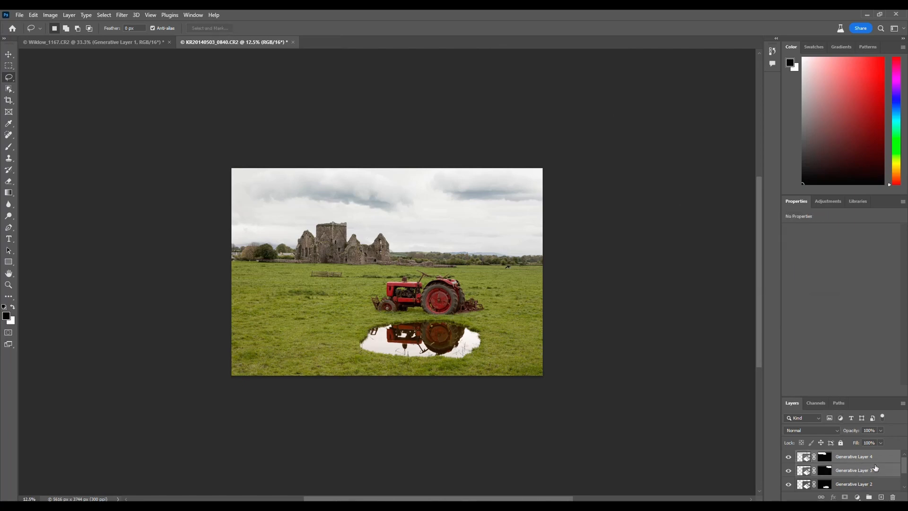
click(891, 496)
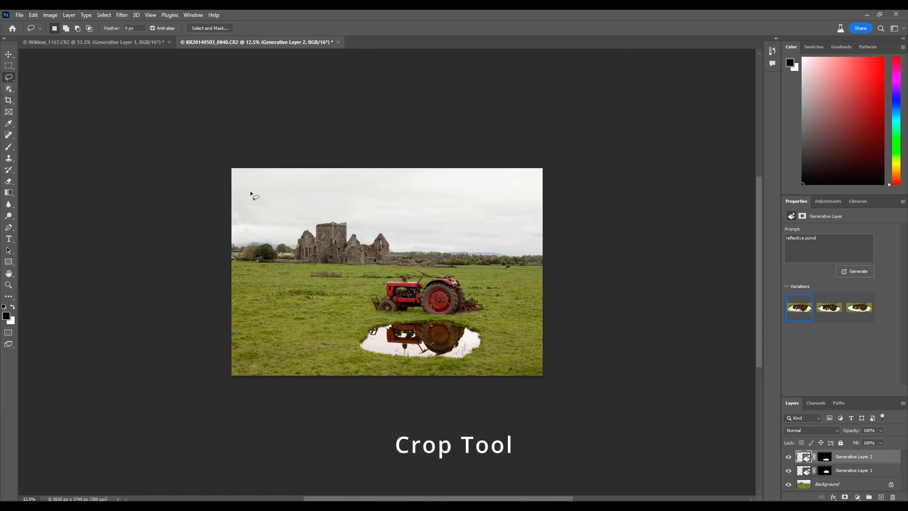
- Extend the canvas equally beyond both sides of the photo to about 8384 px wide with the Crop tool
click(11, 102)
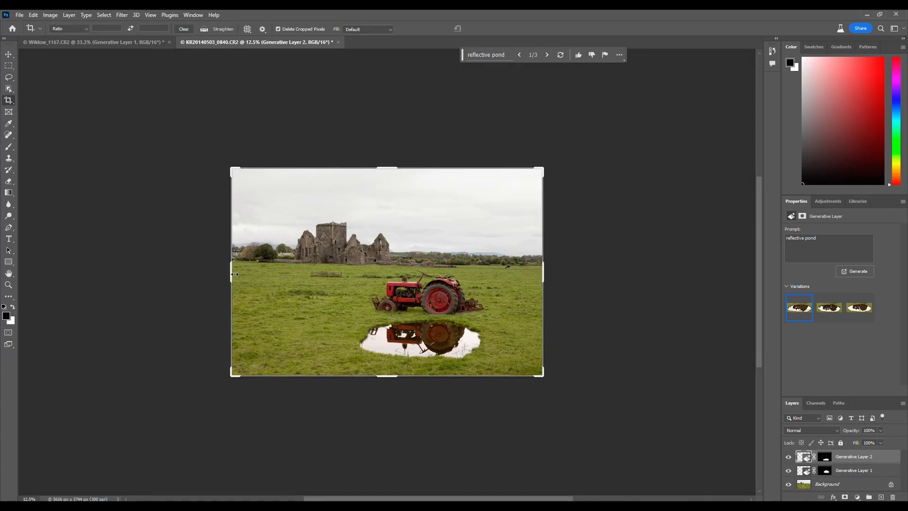
drag(231, 269, 154, 270)
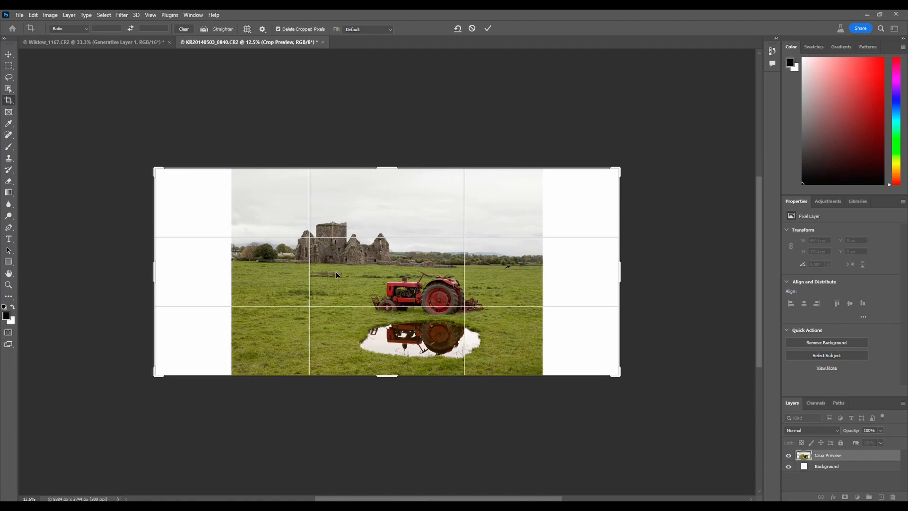
click(10, 66)
- Select the original photo area with the Rectangular Marquee tool, and invert the selection to cover the blank side strips
click(10, 68)
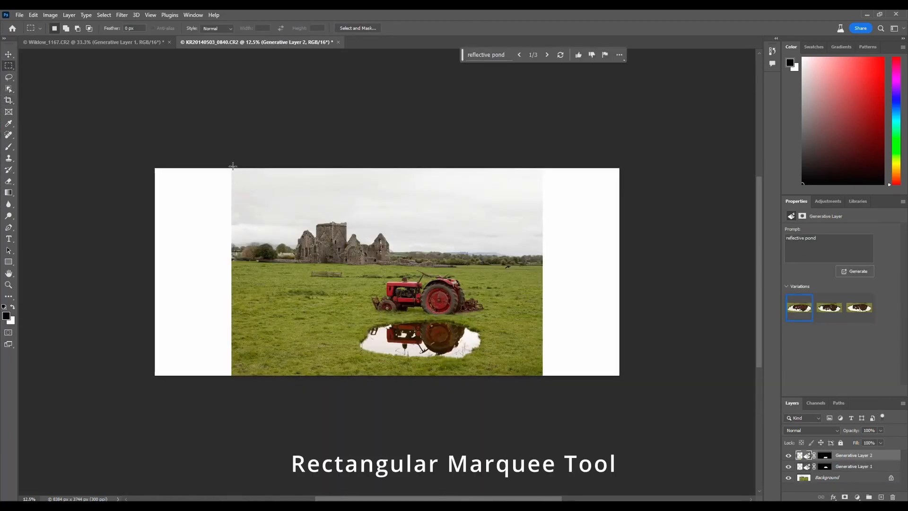
drag(232, 168, 542, 376)
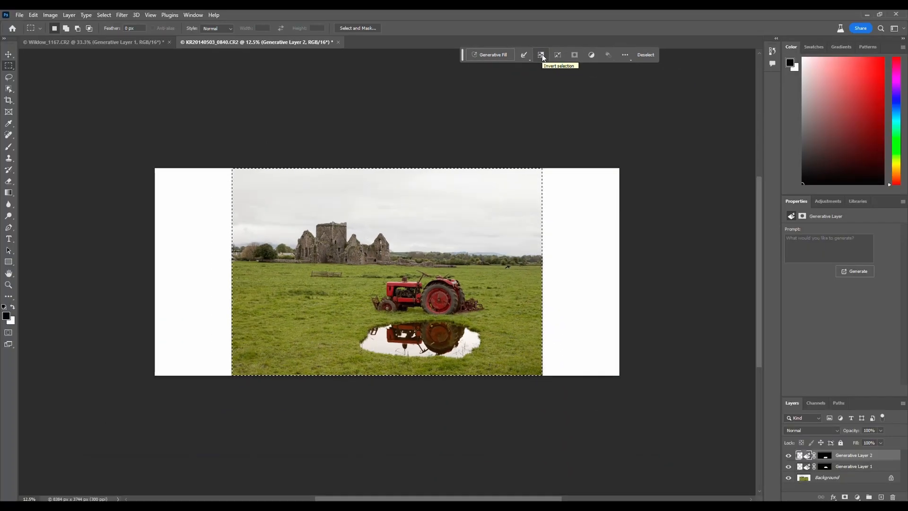
click(541, 56)
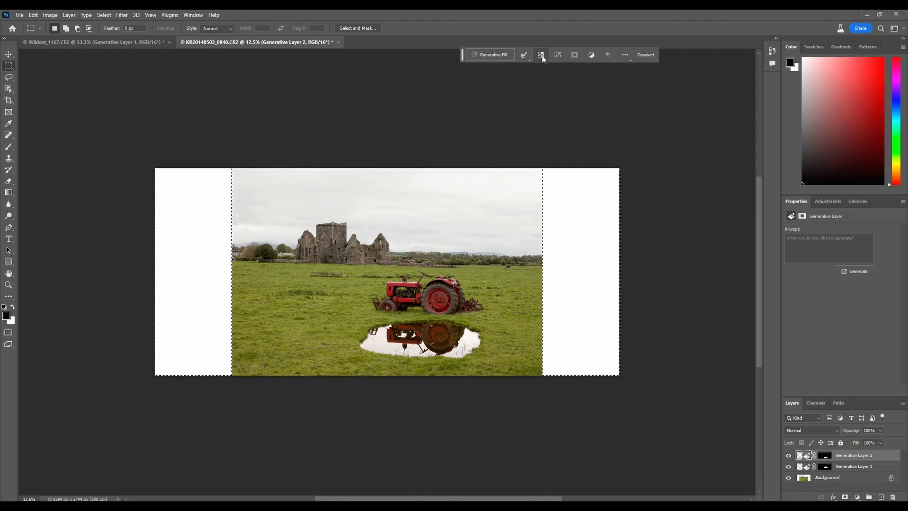
click(105, 15)
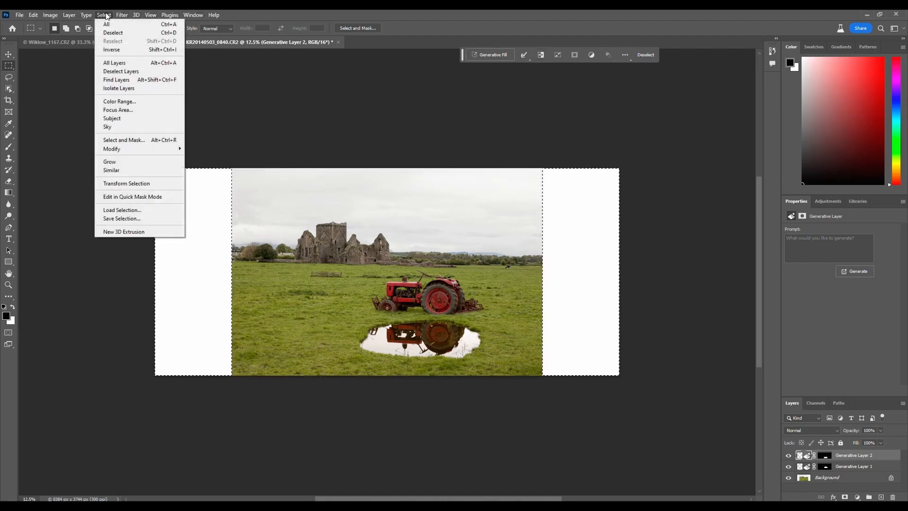
click(112, 49)
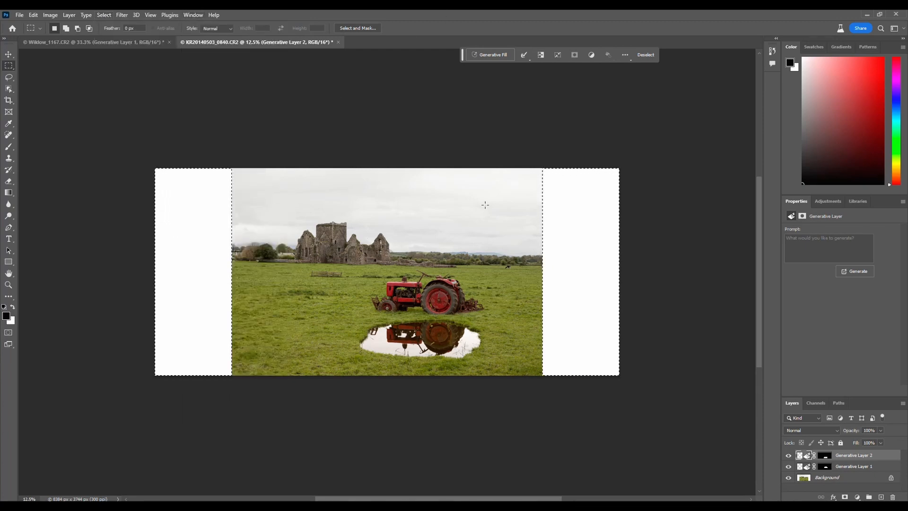
- Fill the blank side strips using Generative Fill without a prompt, compare the variations and keep the second one
click(499, 55)
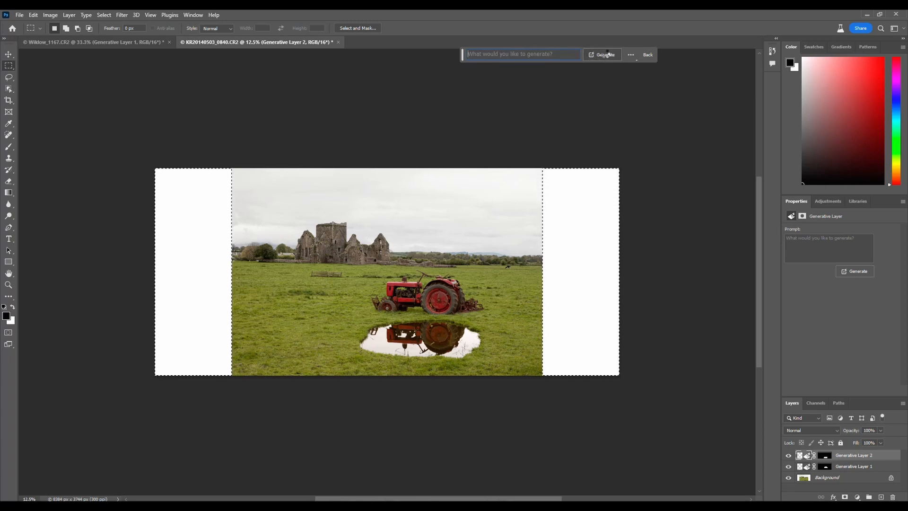
click(605, 55)
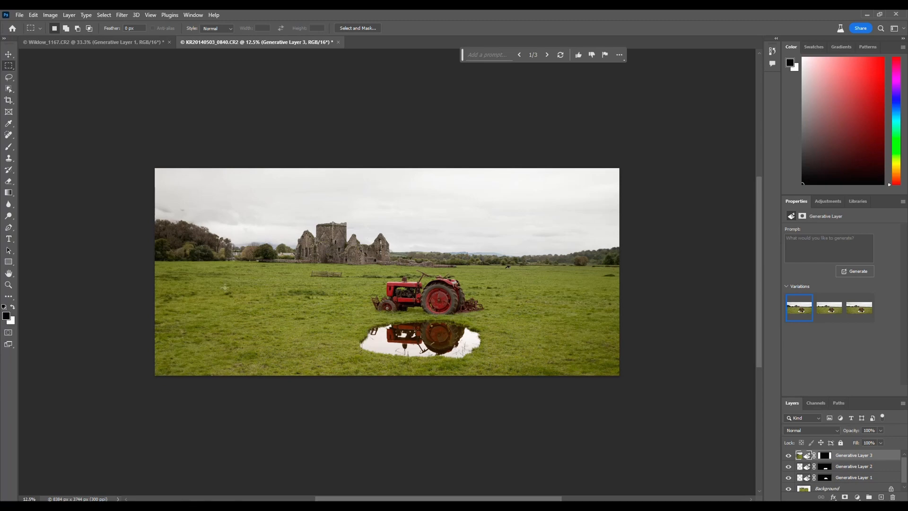
mouse_move(830, 312)
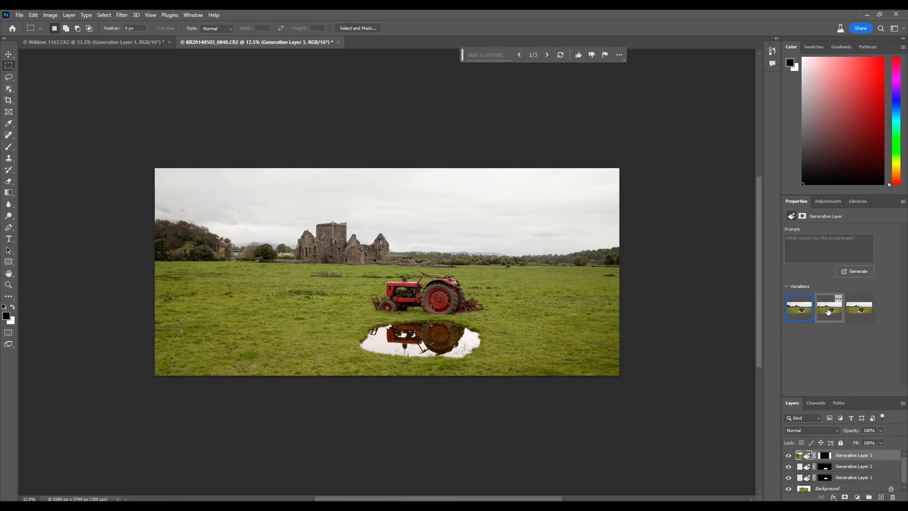
click(830, 313)
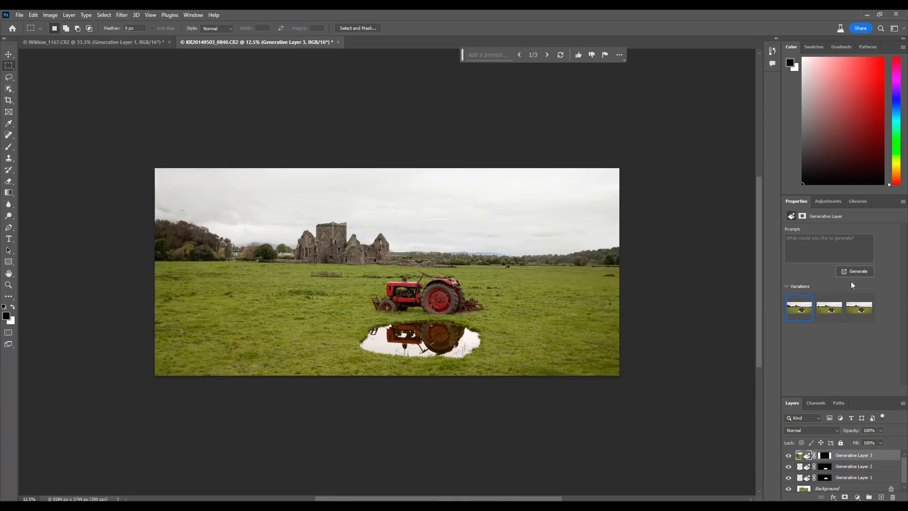
click(853, 310)
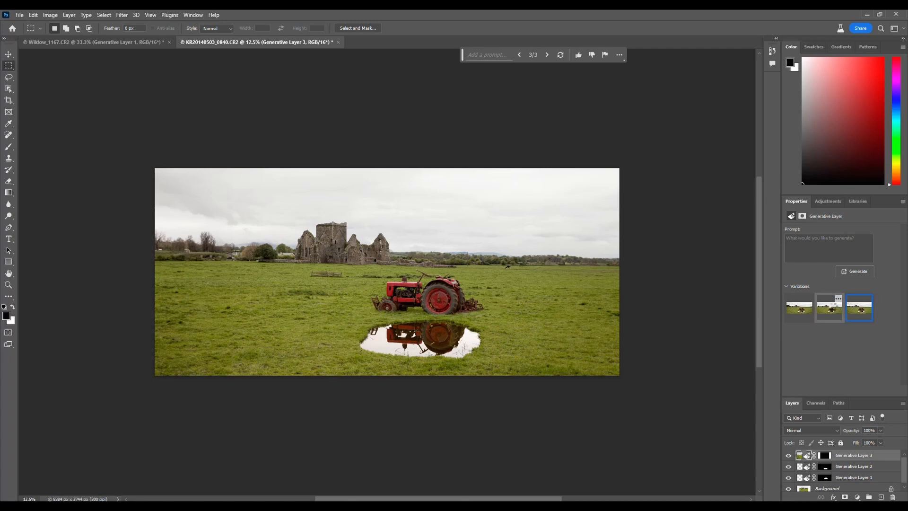
click(831, 308)
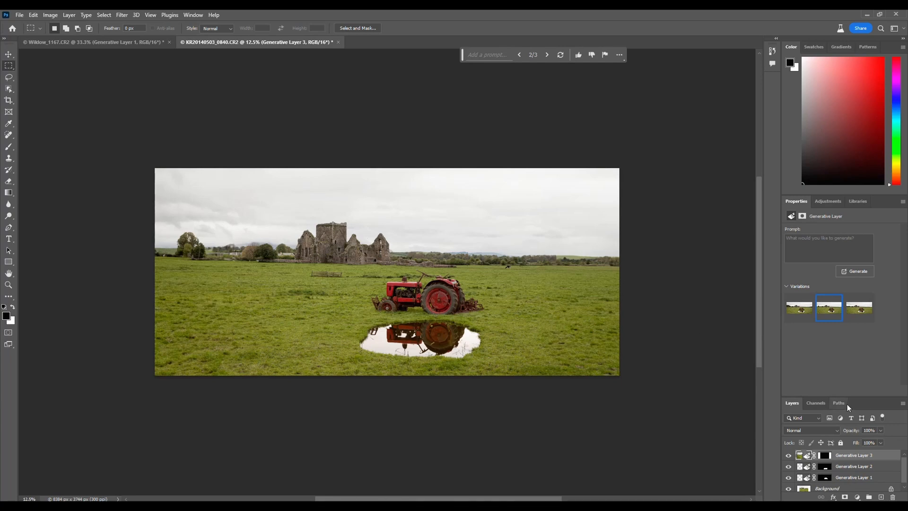
- Stamp all visible layers into a new pixel layer at the top of the stack, keeping the generative layers
drag(860, 396, 847, 364)
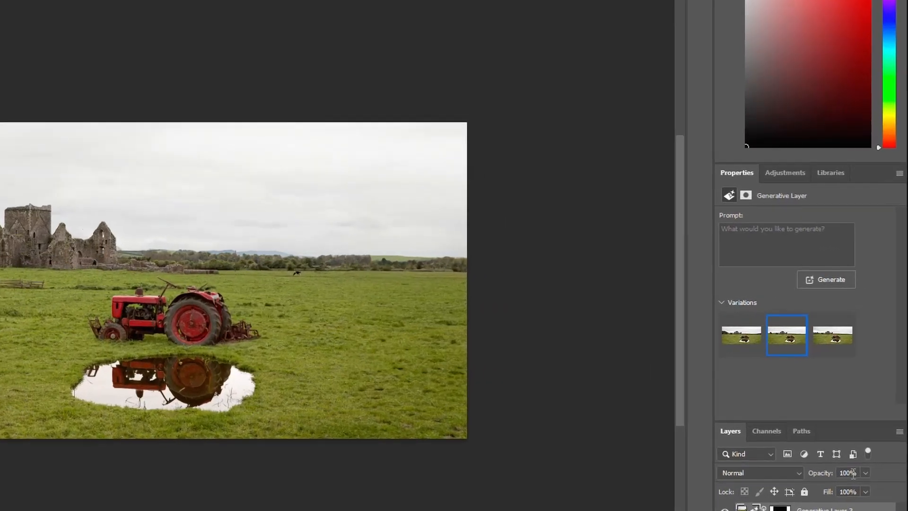
click(898, 440)
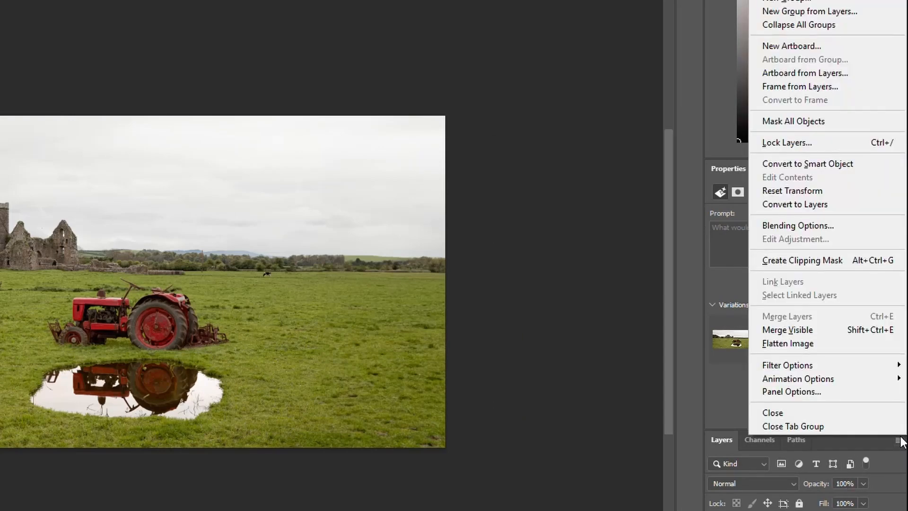
click(844, 331)
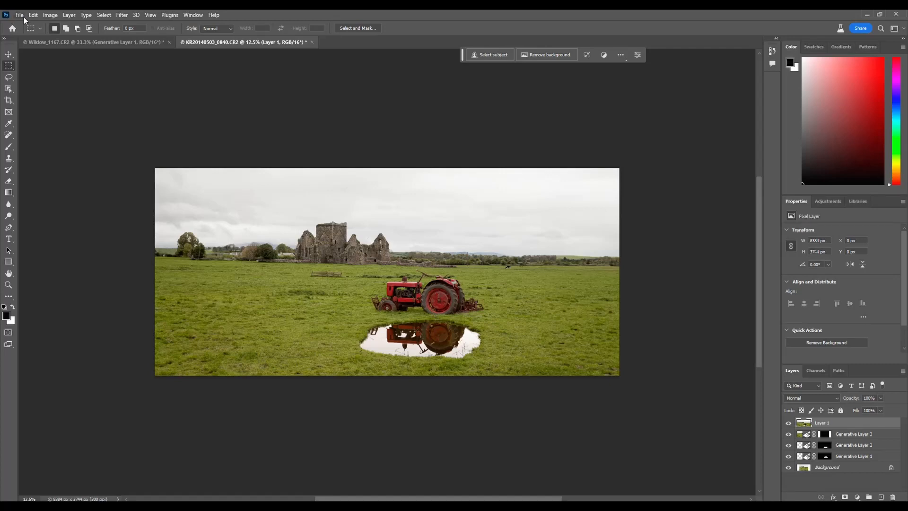
- Start Sky Replacement on the stamped layer with the stormy cloud sky, reduce Fade Edge slightly and shift the sky's Temperature warmer
click(33, 15)
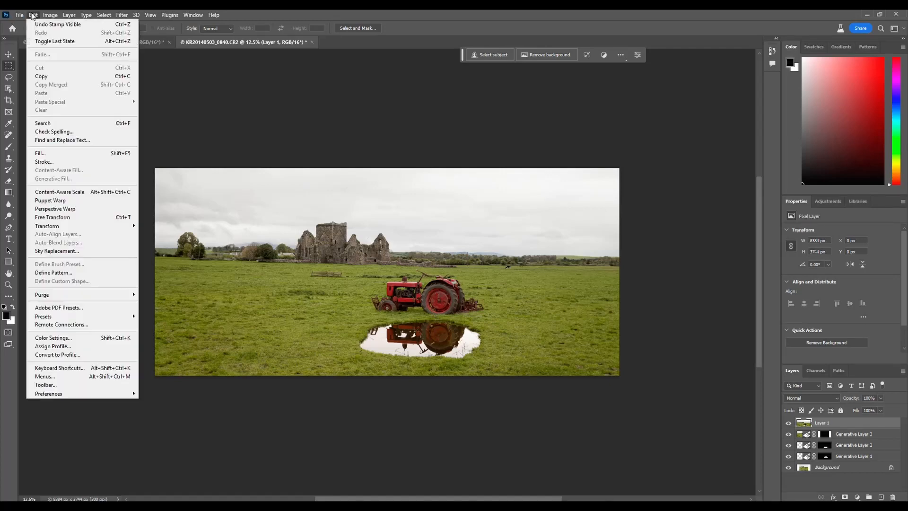
click(56, 251)
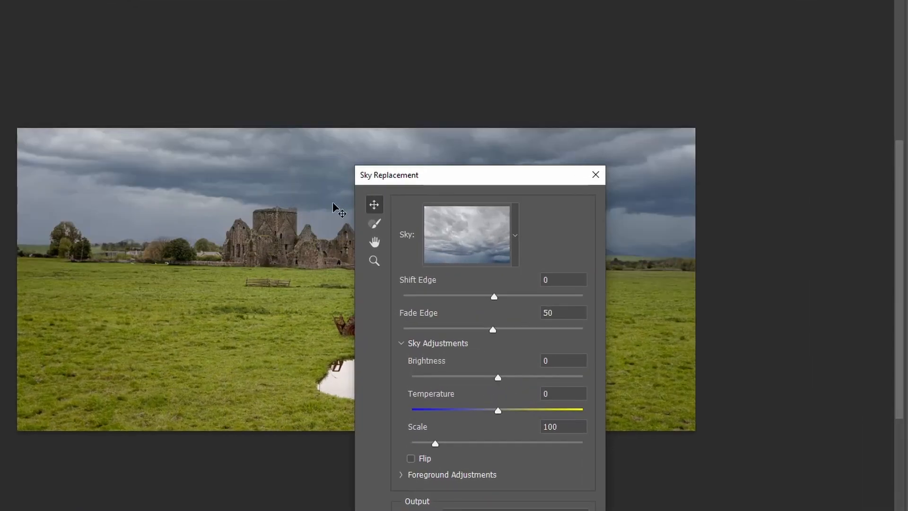
drag(447, 175, 725, 110)
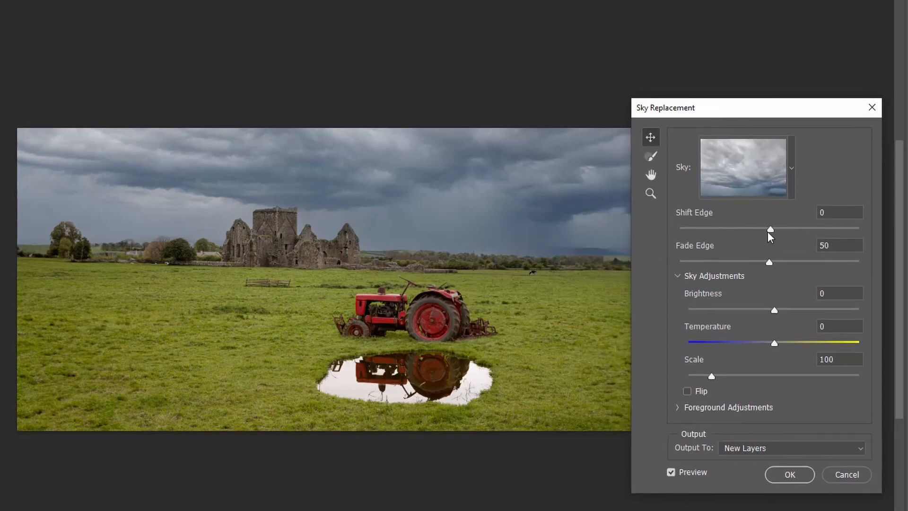
drag(768, 263, 758, 261)
mouse_move(774, 342)
mouse_down()
mouse_move(795, 342)
mouse_move(772, 344)
mouse_move(787, 343)
mouse_up()
- Try the third Blue Skies preset with scattered white clouds as the replacement sky, and switch back to the stormy grey sky
click(788, 175)
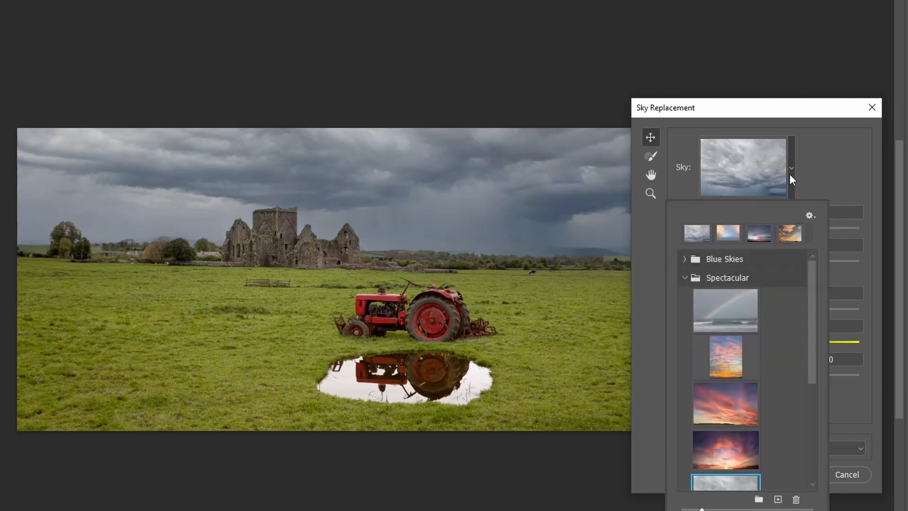
click(684, 257)
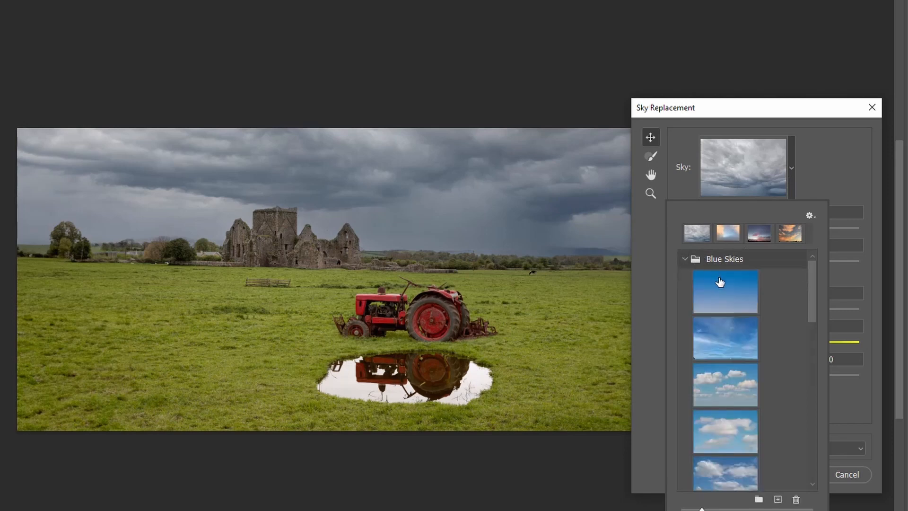
click(730, 383)
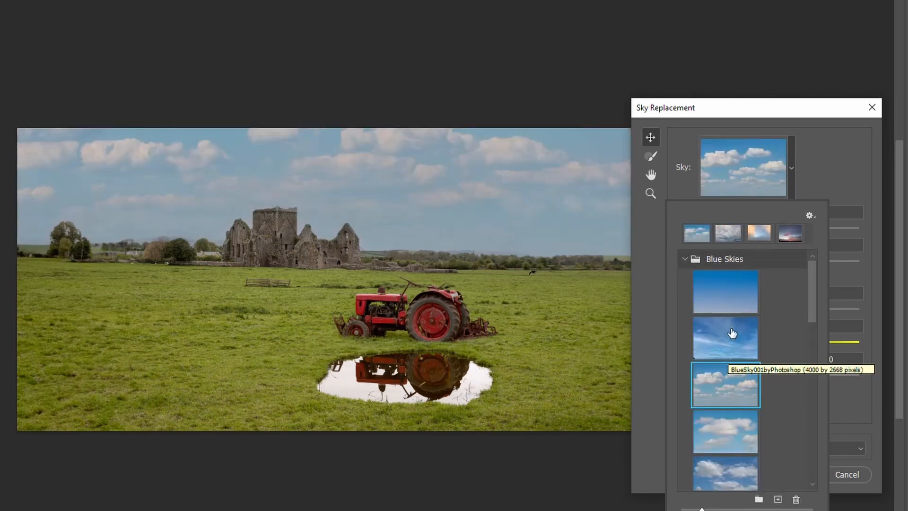
click(725, 234)
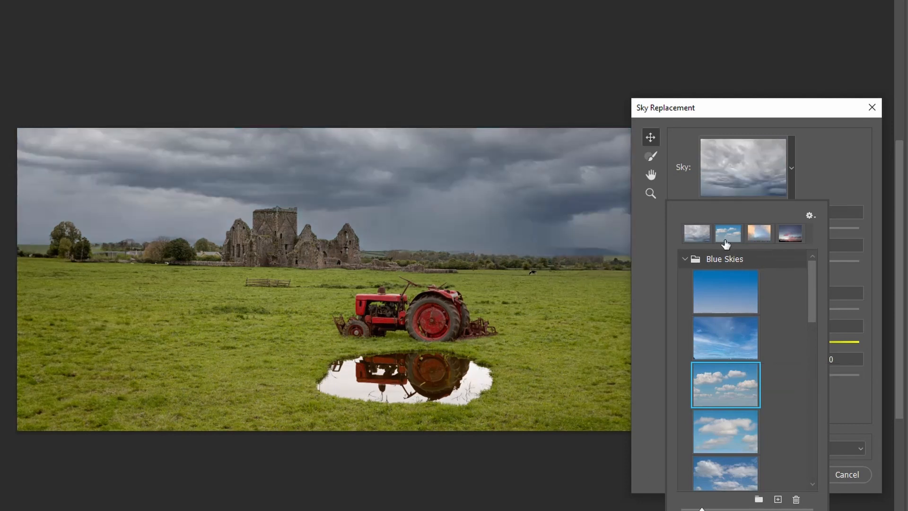
- Browse the sky presets down to the Spectacular group and choose the rainbow sky as the replacement
scroll(787, 395, down, 4)
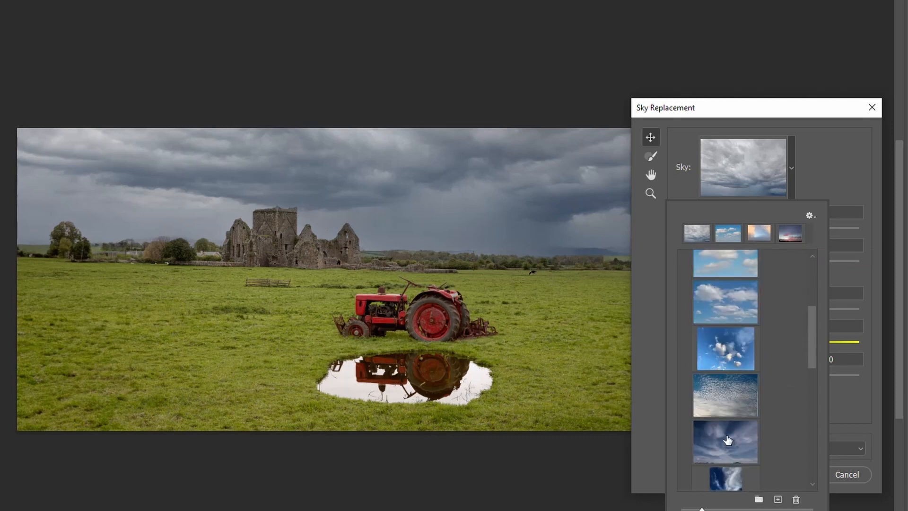
scroll(730, 440, down, 3)
scroll(735, 432, down, 2)
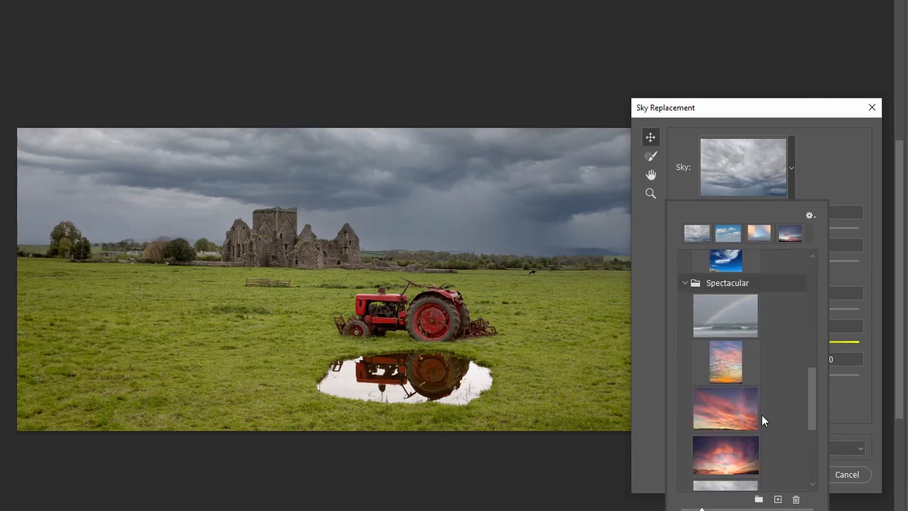
click(719, 319)
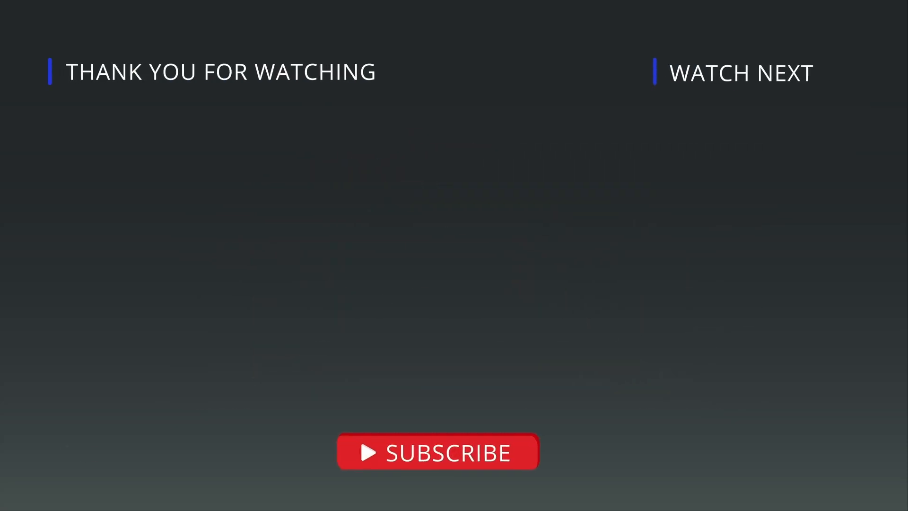